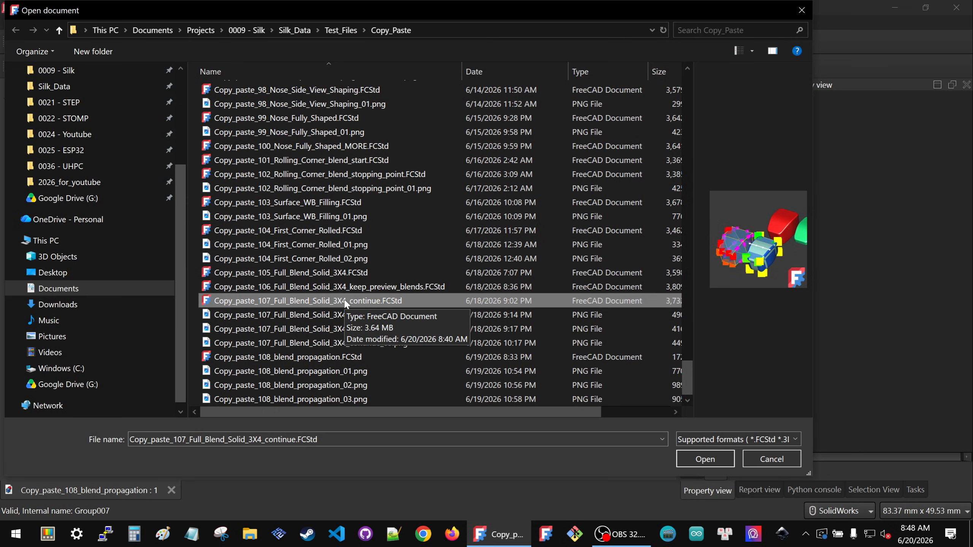
# Open Copy_paste_107_Full_Blend_Solid_3X4_continue.FCStd and inspect the green corner patch on the blue multi-surface model.
pyautogui.doubleClick(347, 301)
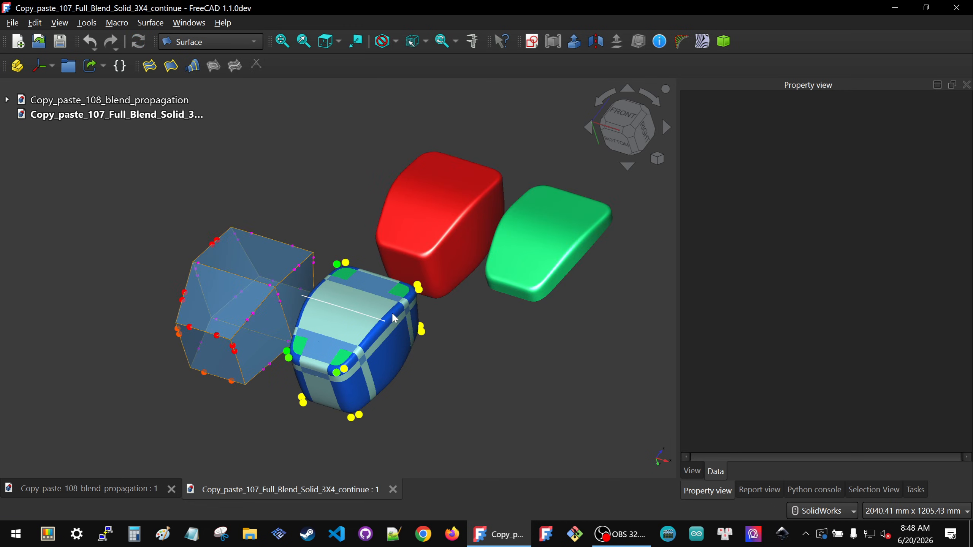
pyautogui.moveTo(425, 221); pyautogui.dragTo(436, 235, button='middle')
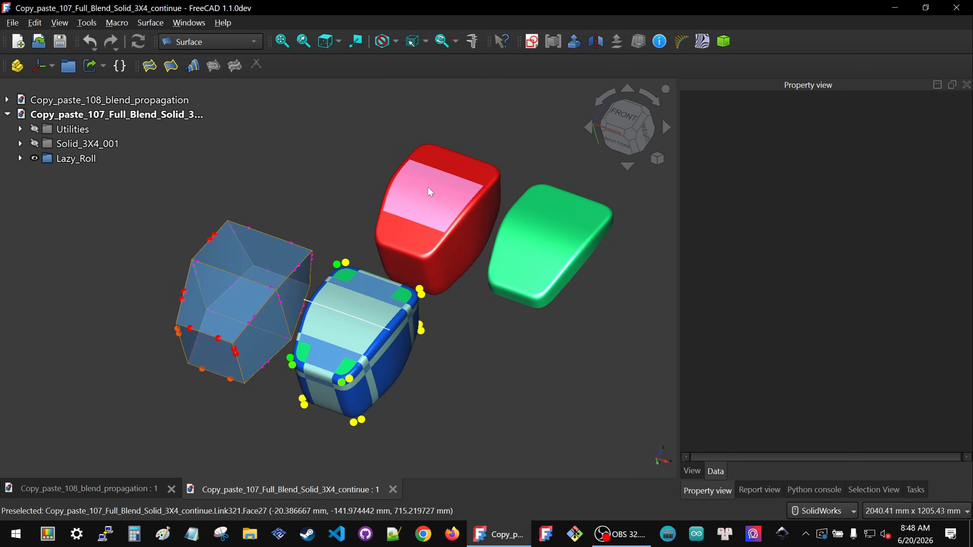
pyautogui.scroll(1, 432, 185)
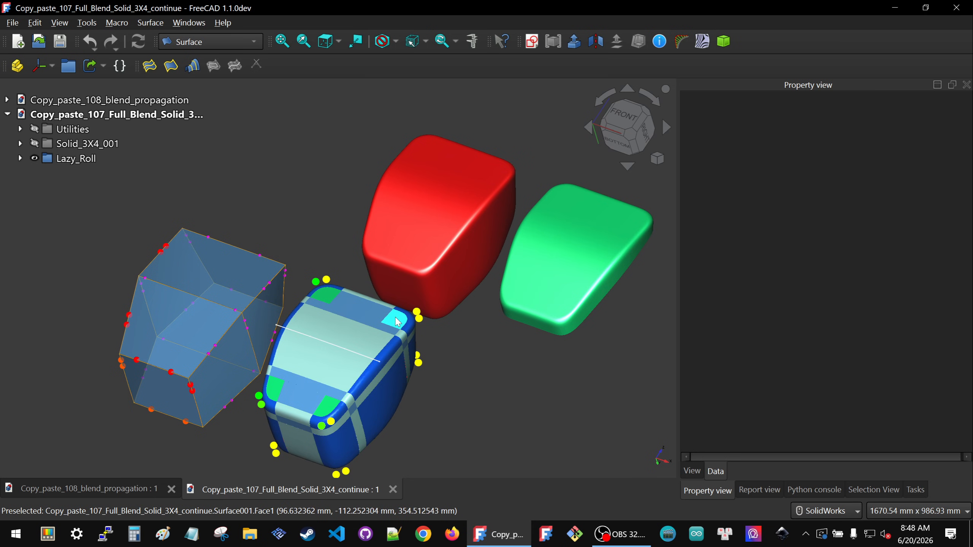
pyautogui.scroll(5, 396, 321)
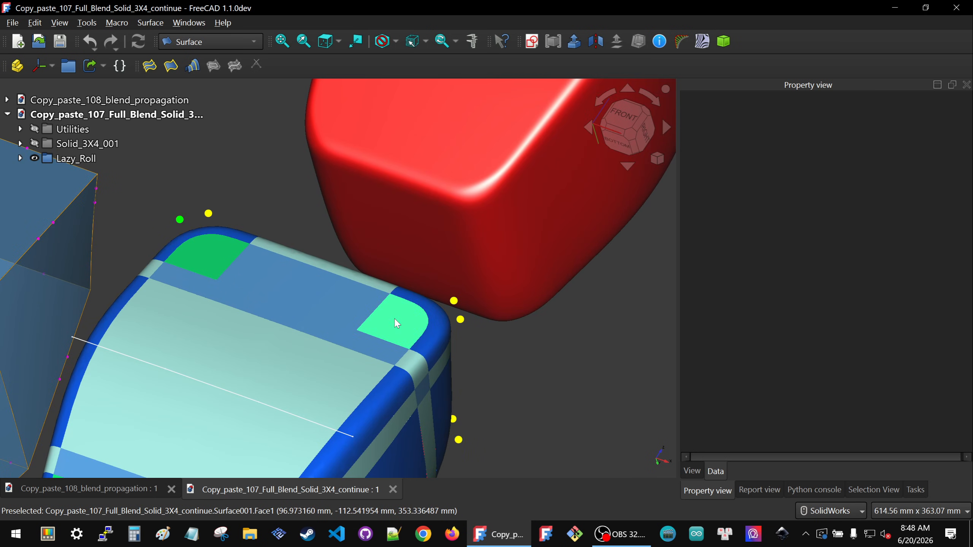
pyautogui.click(396, 323)
pyautogui.click(522, 341)
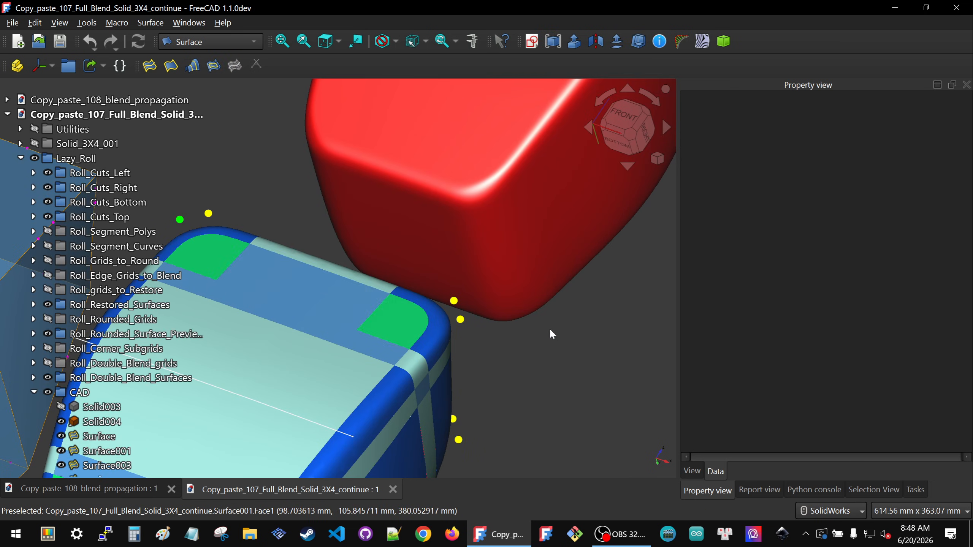
# Examine the green and red solids from several angles and select a rounded corner face on the red solid.
pyautogui.scroll(-4, 546, 320)
pyautogui.scroll(-1, 409, 295)
pyautogui.moveTo(410, 298); pyautogui.dragTo(435, 327, button='middle')
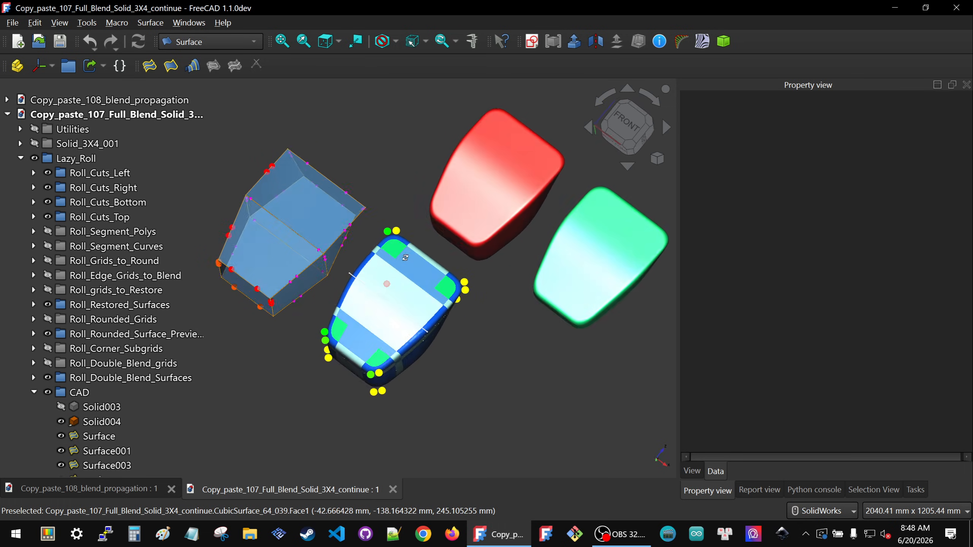
pyautogui.moveTo(403, 260); pyautogui.dragTo(407, 262, button='middle')
pyautogui.scroll(3, 611, 250)
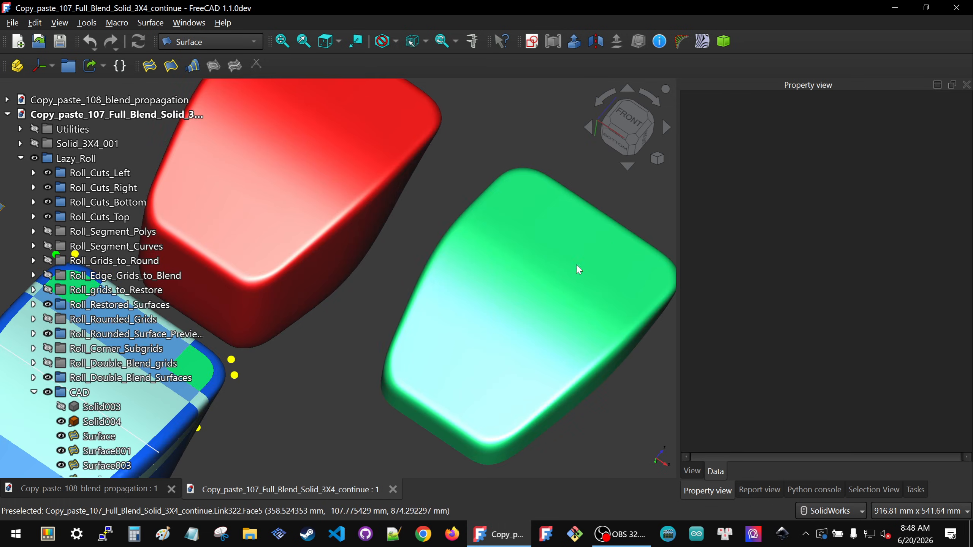
pyautogui.scroll(-2, 476, 337)
pyautogui.moveTo(487, 316); pyautogui.dragTo(420, 379, button='middle')
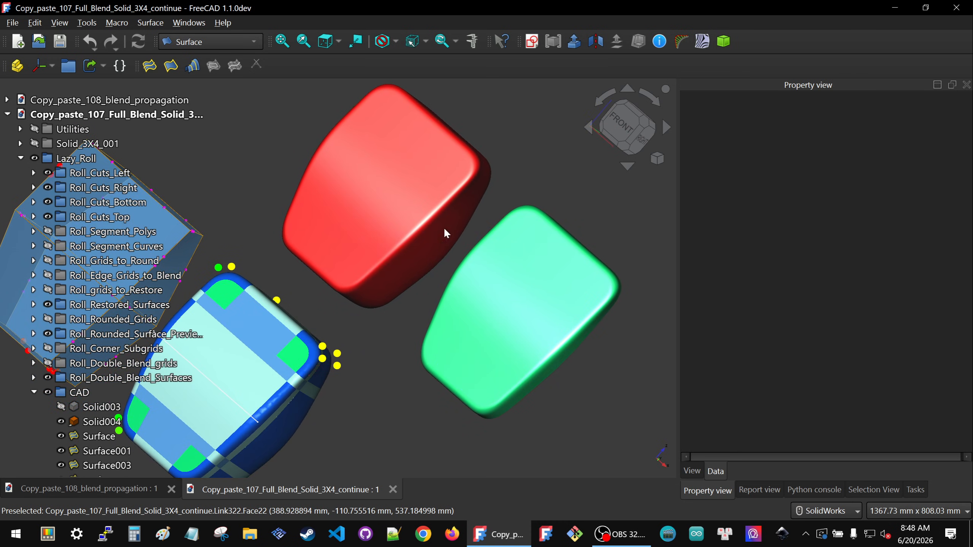
pyautogui.click(447, 170)
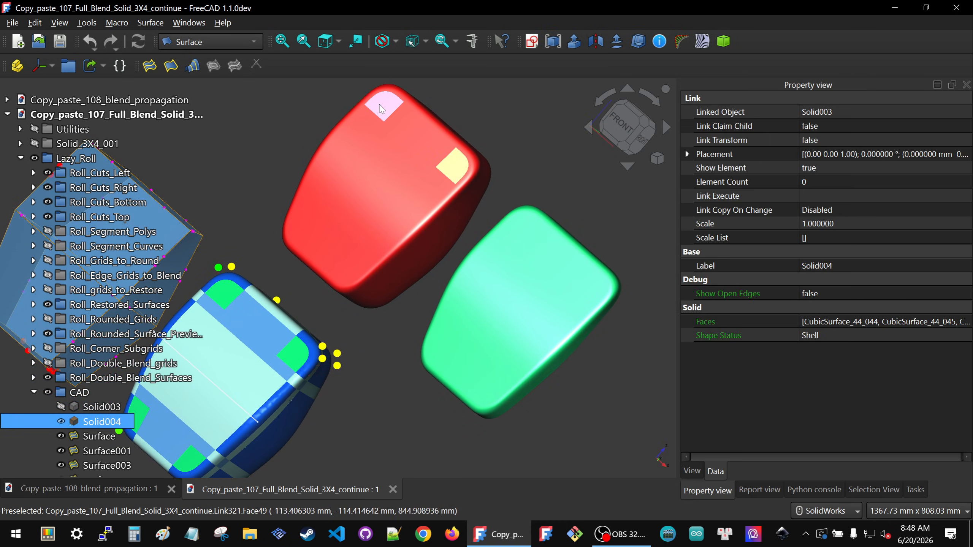
# Open the control sketch Control_Sketch_3L_037, crossing the large curved face of the blue multi-surface model, for editing.
pyautogui.scroll(-5, 420, 254)
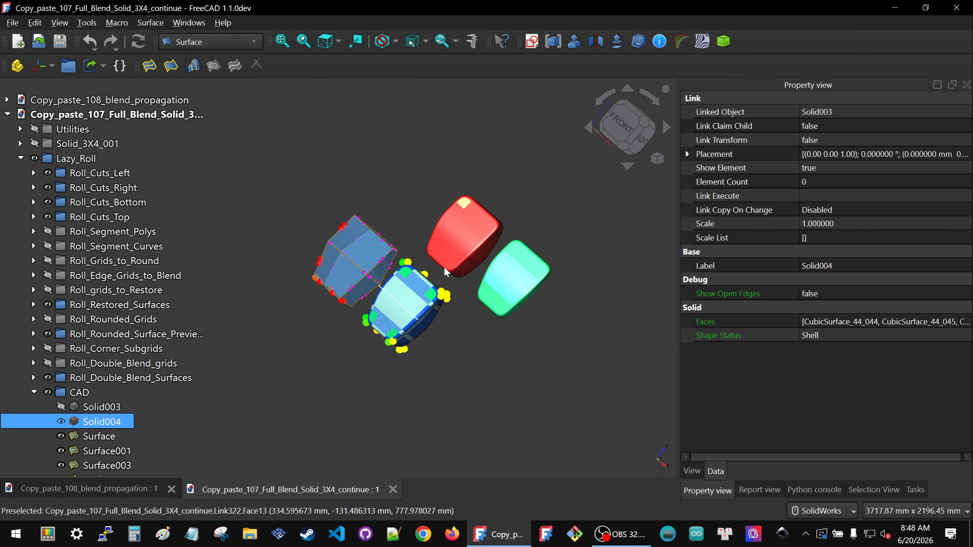
pyautogui.moveTo(420, 254); pyautogui.dragTo(409, 288, button='middle')
pyautogui.scroll(5, 410, 289)
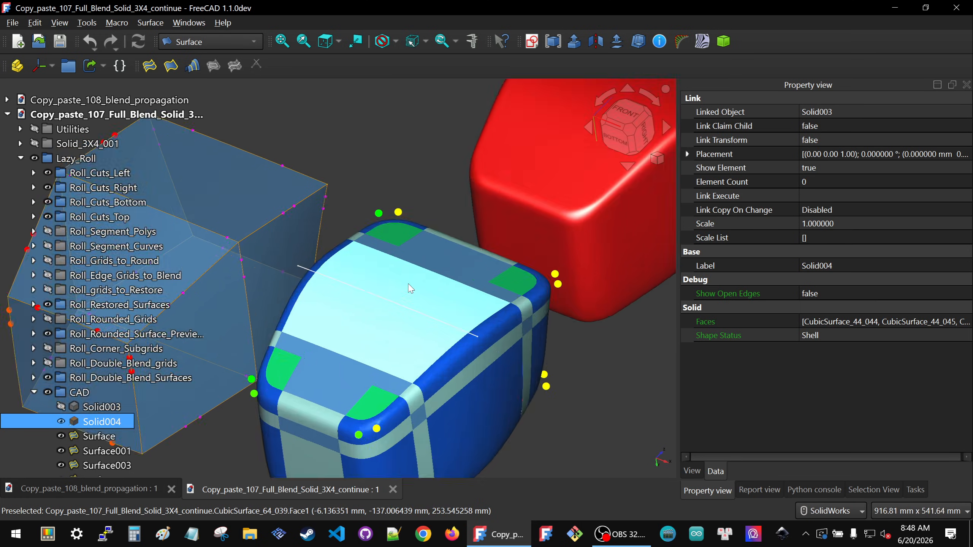
pyautogui.click(397, 305)
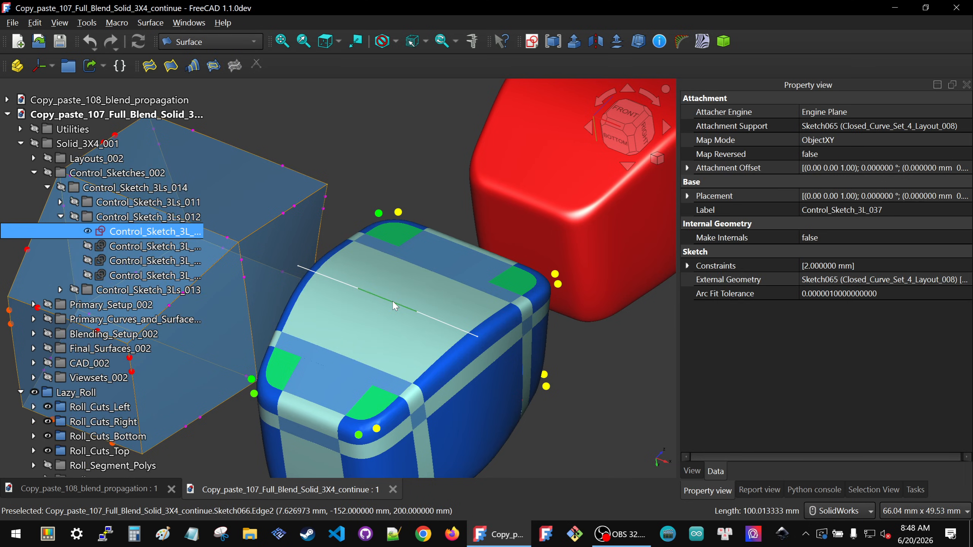
pyautogui.doubleClick(100, 237)
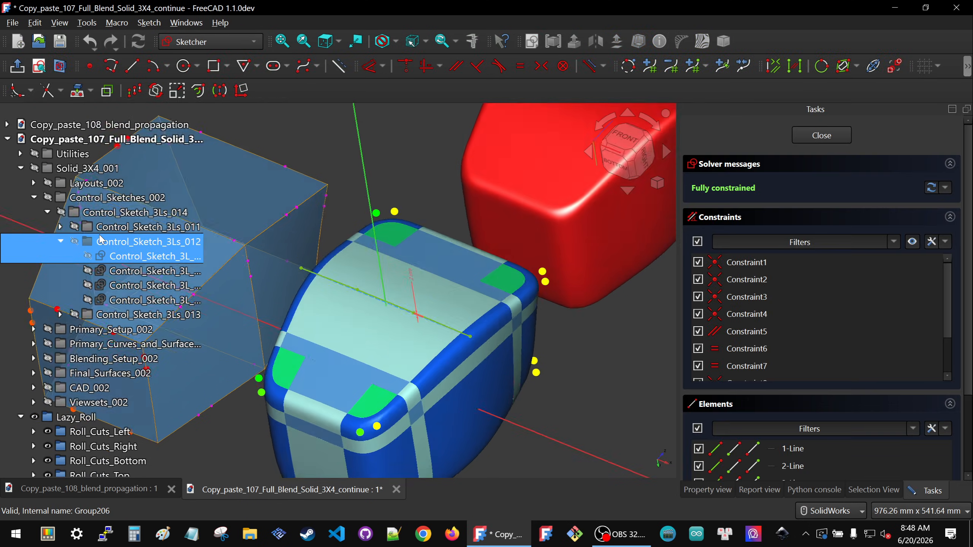
# Set the sketch's vertical length constraint to 100 mm and close the sketch.
pyautogui.scroll(4, 396, 265)
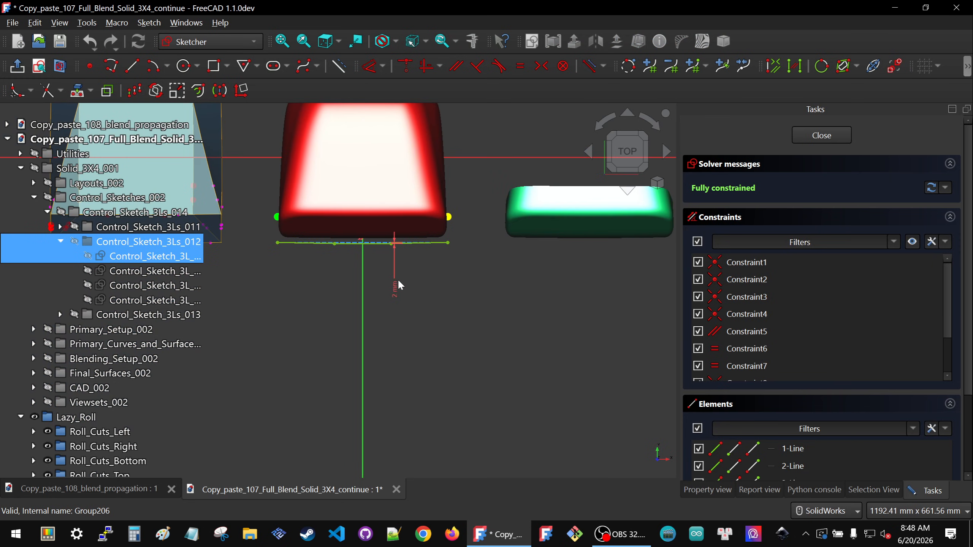
pyautogui.doubleClick(397, 286)
pyautogui.write('10')
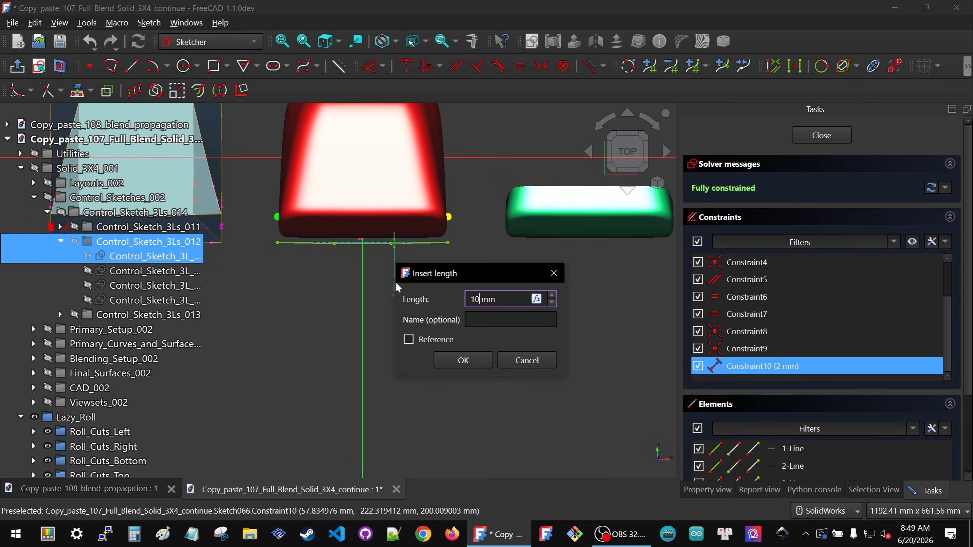
pyautogui.write('0')
pyautogui.press('Return')
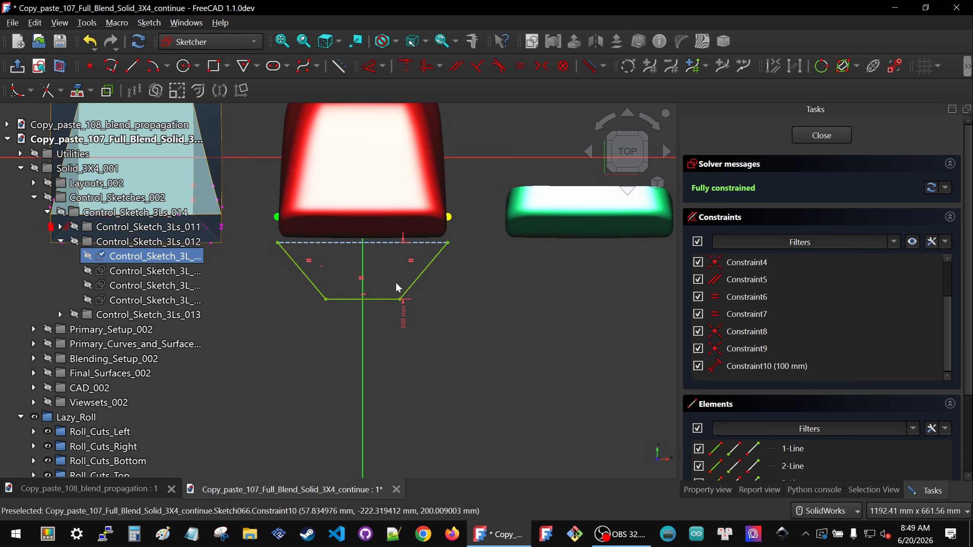
pyautogui.click(828, 135)
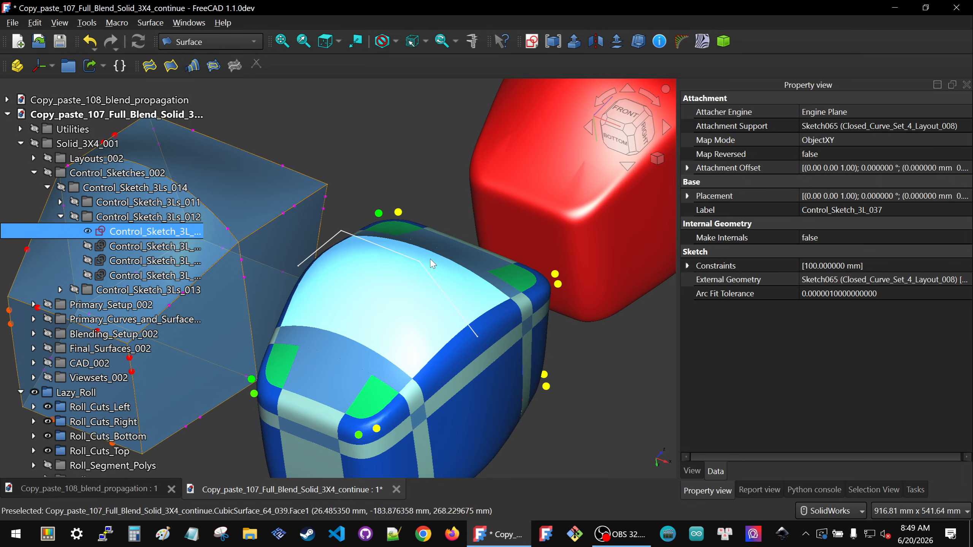
# Inspect the updated bulge and corner on the red solid, and switch to the Silk workbench.
pyautogui.scroll(-5, 429, 262)
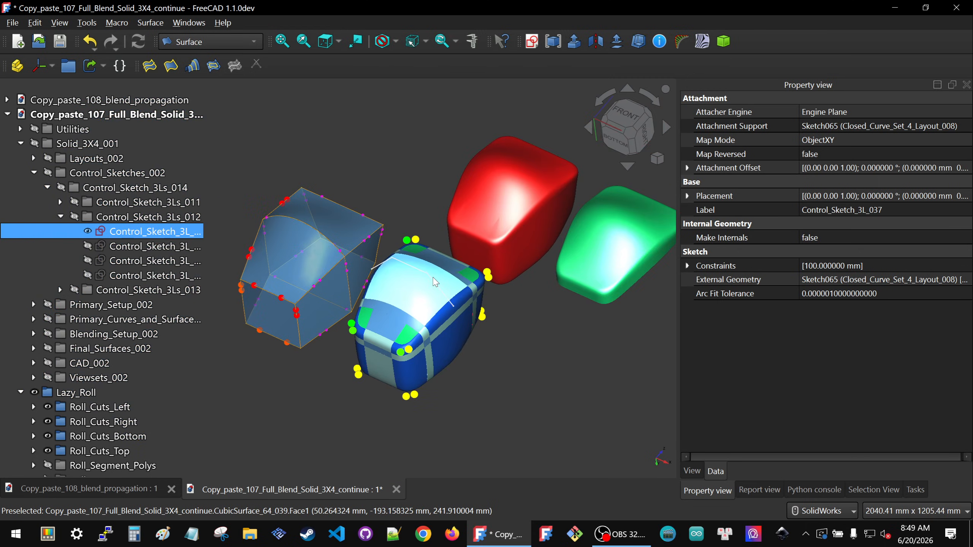
pyautogui.scroll(5, 584, 175)
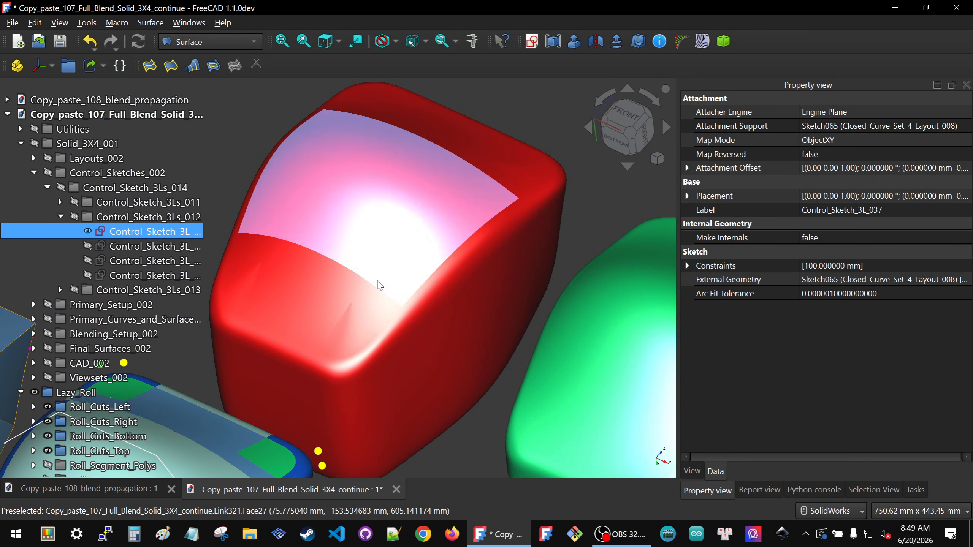
pyautogui.scroll(3, 351, 329)
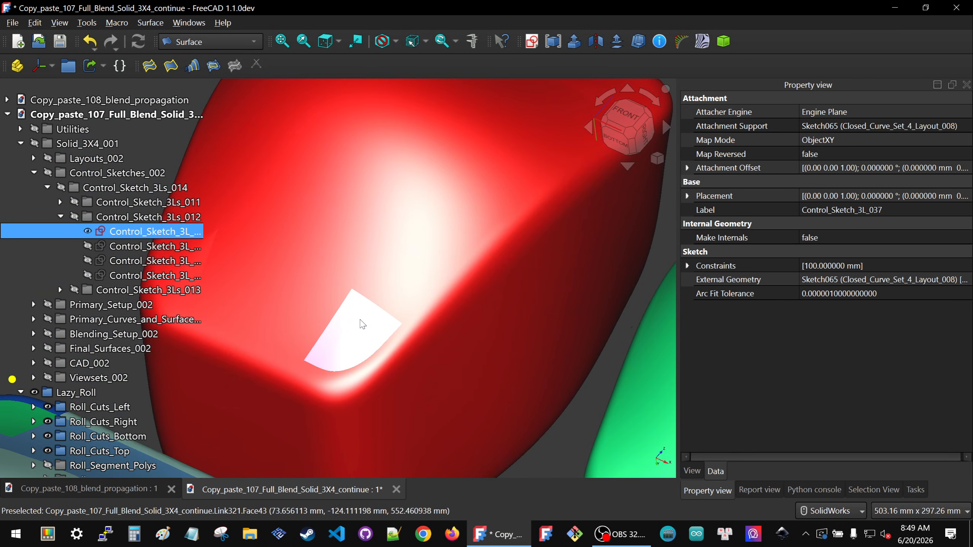
pyautogui.scroll(-6, 350, 329)
pyautogui.click(228, 44)
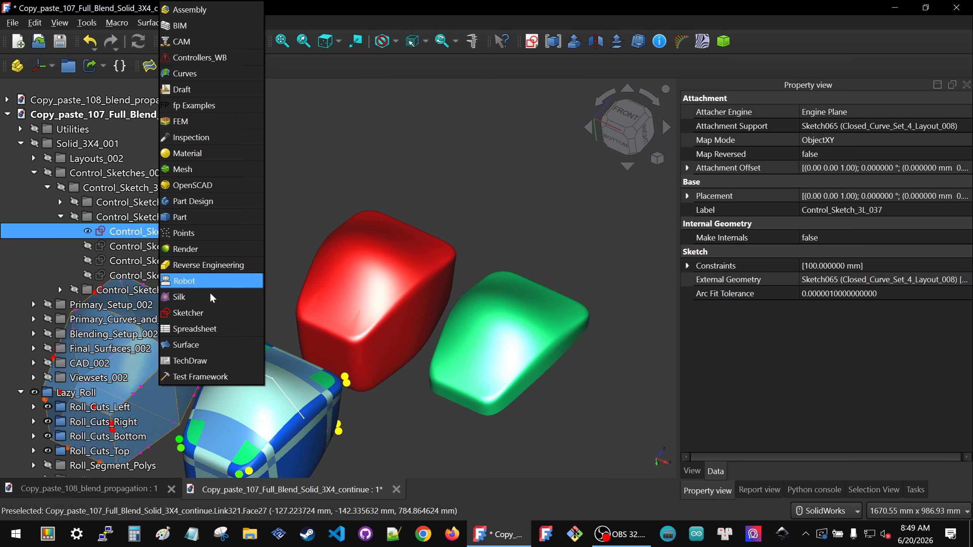
pyautogui.click(197, 298)
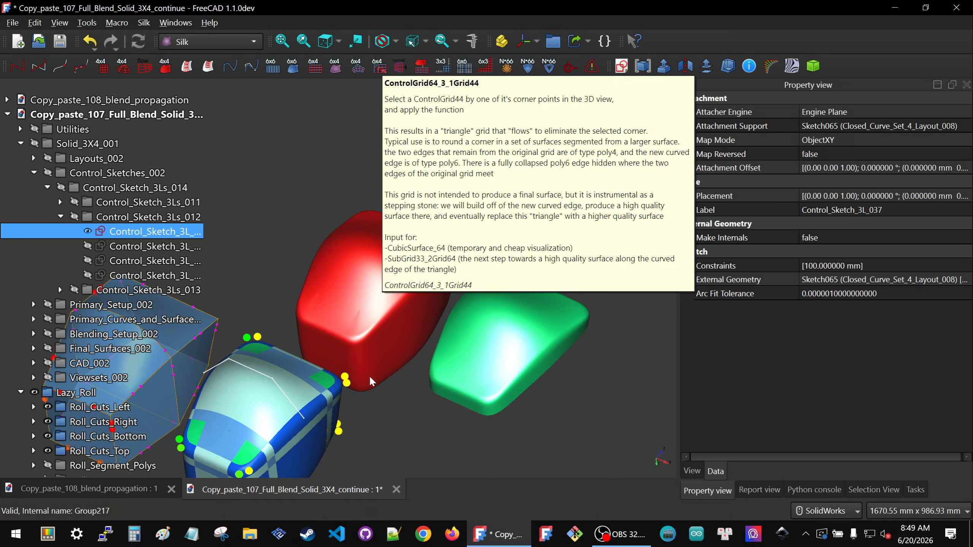
# Examine the corner patch on the red solid up close, checking how it meets the surrounding blends.
pyautogui.scroll(4, 358, 336)
pyautogui.click(360, 323)
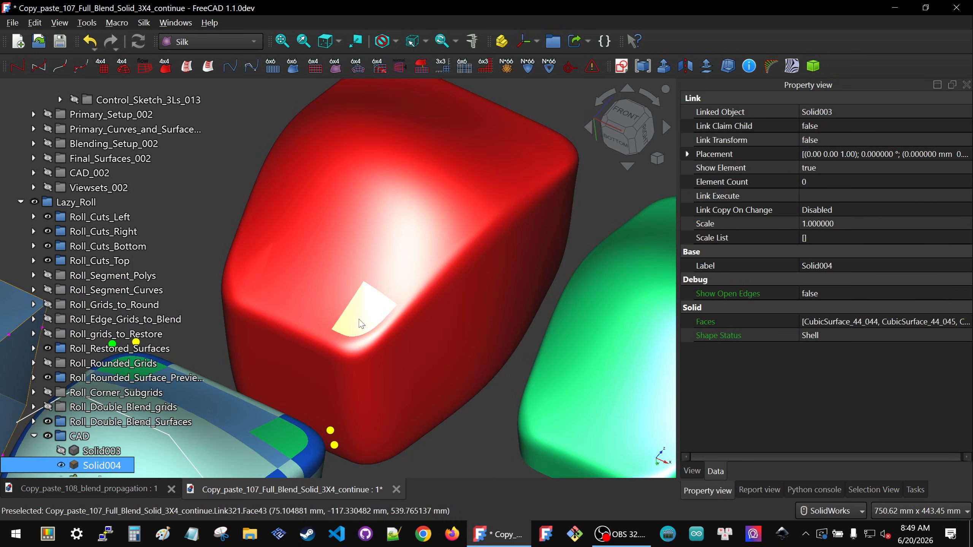
pyautogui.click(482, 390)
pyautogui.moveTo(479, 337); pyautogui.dragTo(389, 269, button='middle')
pyautogui.scroll(4, 390, 271)
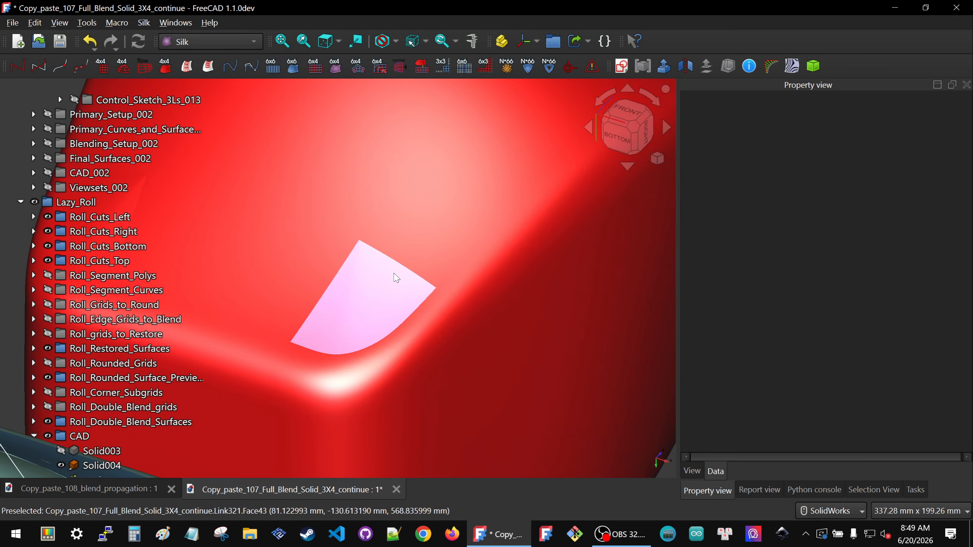
pyautogui.moveTo(485, 329)
pyautogui.mouseDown(button='middle')
pyautogui.moveTo(489, 311)
pyautogui.moveTo(485, 326)
pyautogui.mouseUp(button='middle')
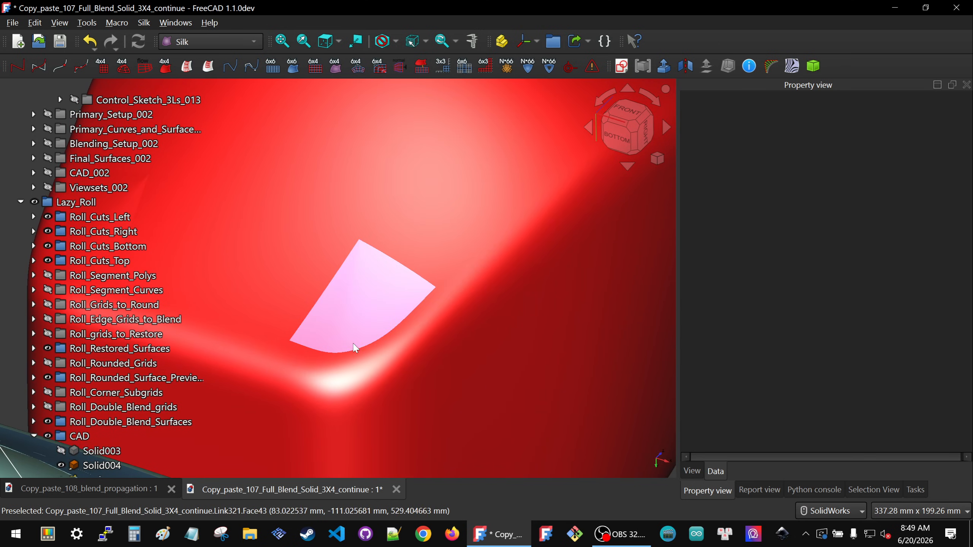
pyautogui.scroll(-10, 475, 279)
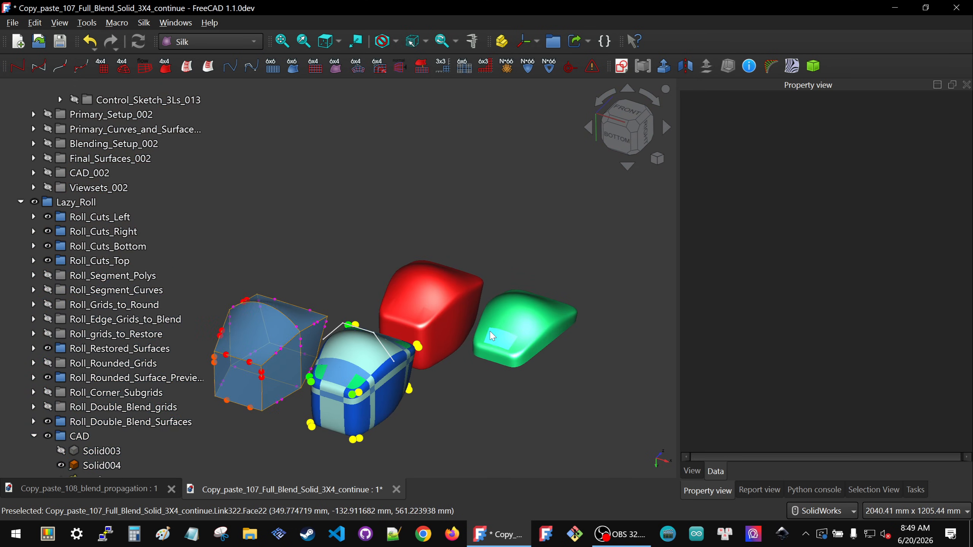
# Select the green front corner filling surface on the blue multi-surface model to view its properties.
pyautogui.scroll(4, 337, 399)
pyautogui.click(362, 379)
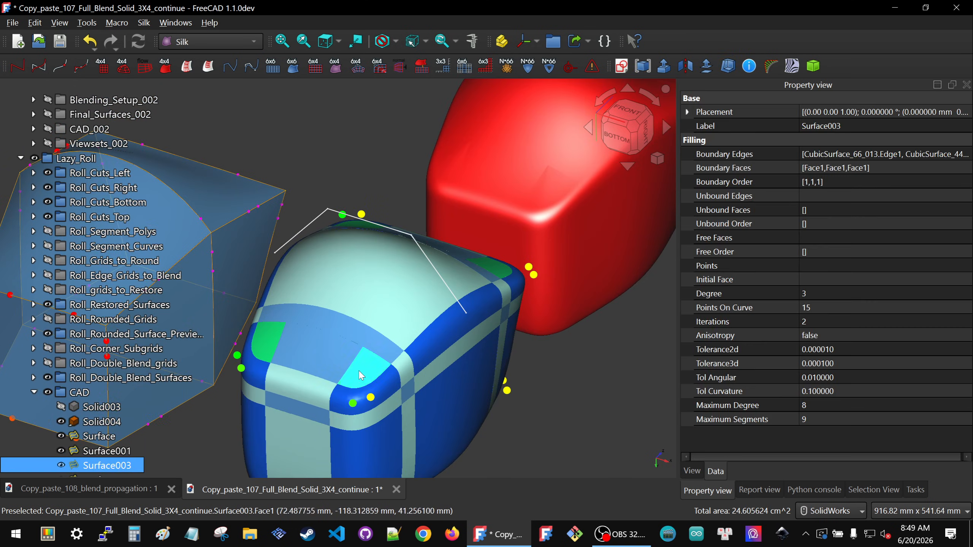
pyautogui.scroll(-4, 361, 379)
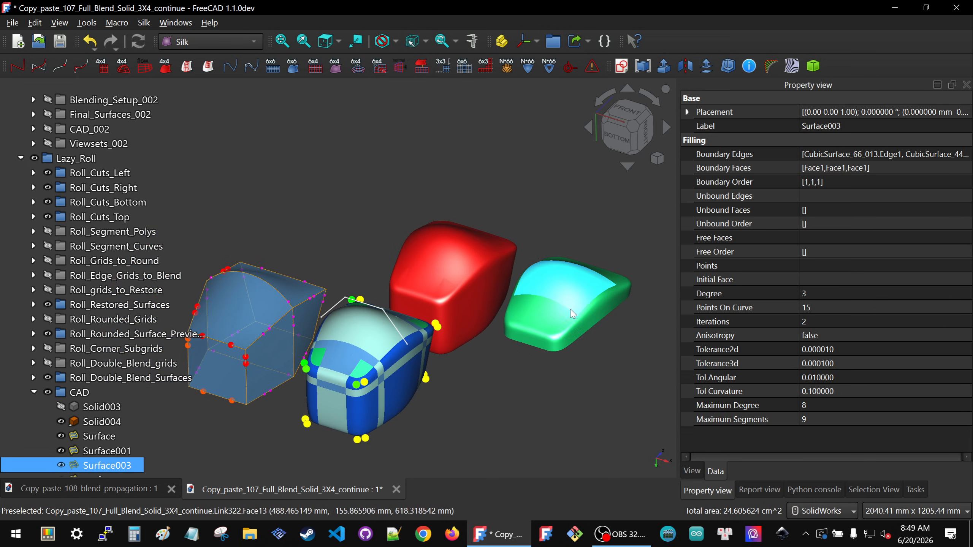
# Examine the green solid's front corner patch and its neighbouring blend faces from different angles.
pyautogui.scroll(5, 594, 301)
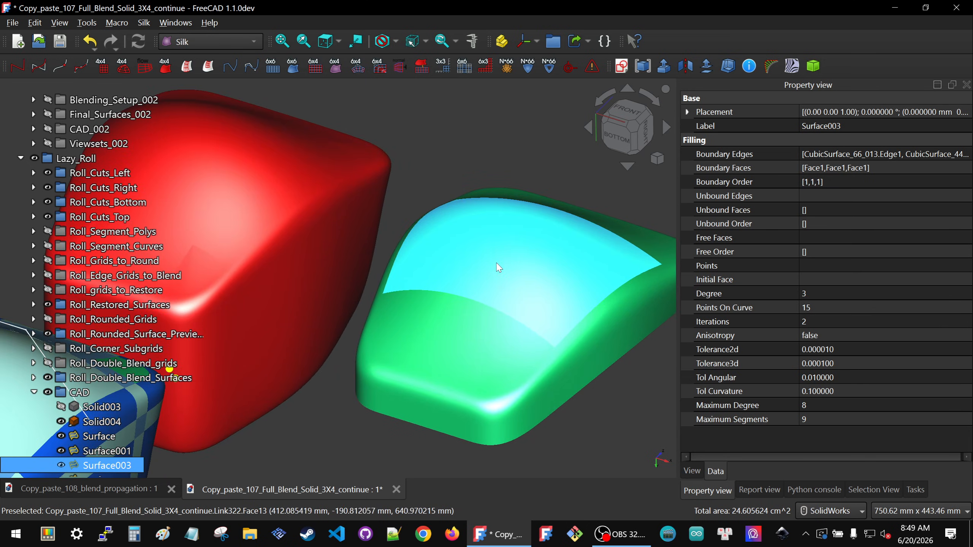
pyautogui.moveTo(499, 260); pyautogui.dragTo(495, 350, button='middle')
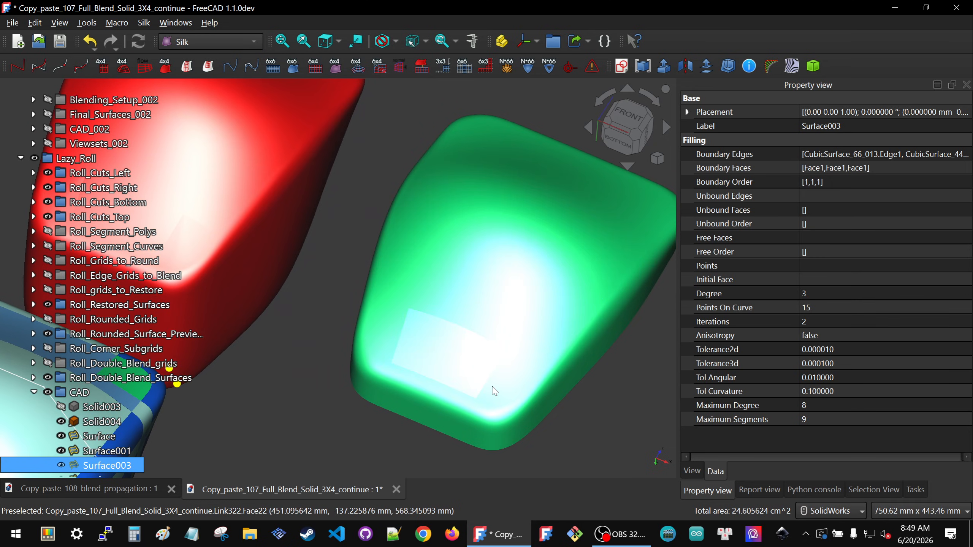
pyautogui.moveTo(503, 383); pyautogui.dragTo(517, 375, button='middle')
pyautogui.scroll(1, 585, 428)
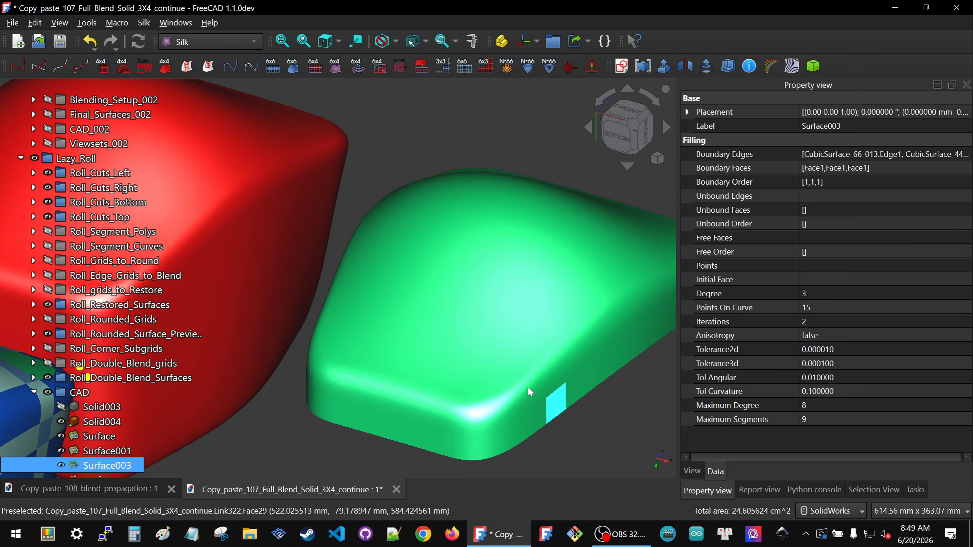
pyautogui.click(473, 370)
pyautogui.scroll(1, 592, 424)
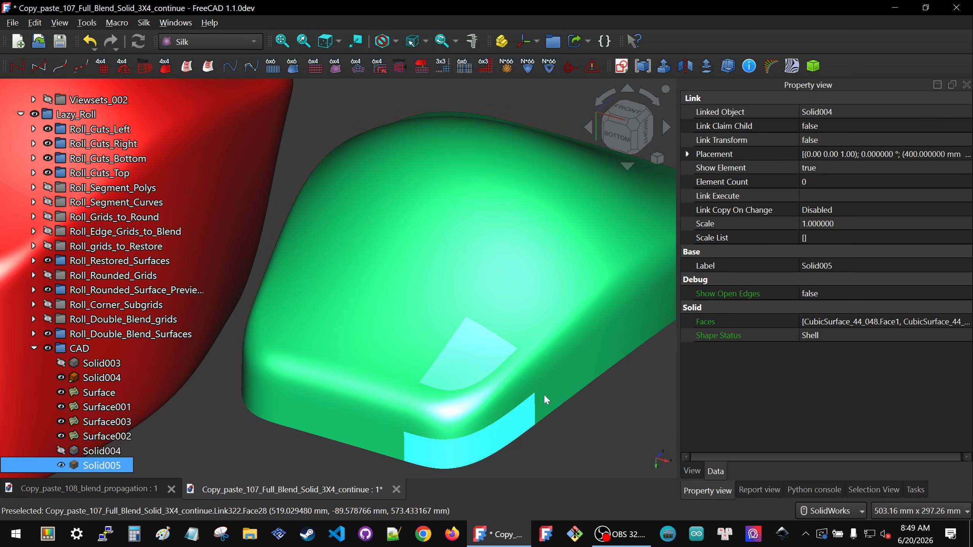
pyautogui.click(563, 360)
pyautogui.click(458, 401)
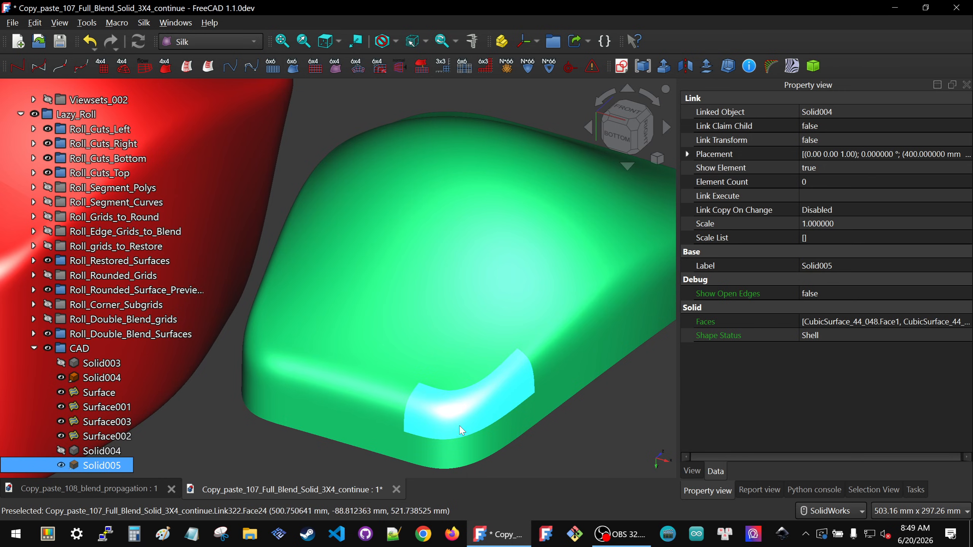
pyautogui.click(370, 399)
pyautogui.click(481, 352)
# Select the matching front corner patch on the red solid to compare it with the green solid.
pyautogui.scroll(-3, 604, 402)
pyautogui.scroll(-2, 605, 402)
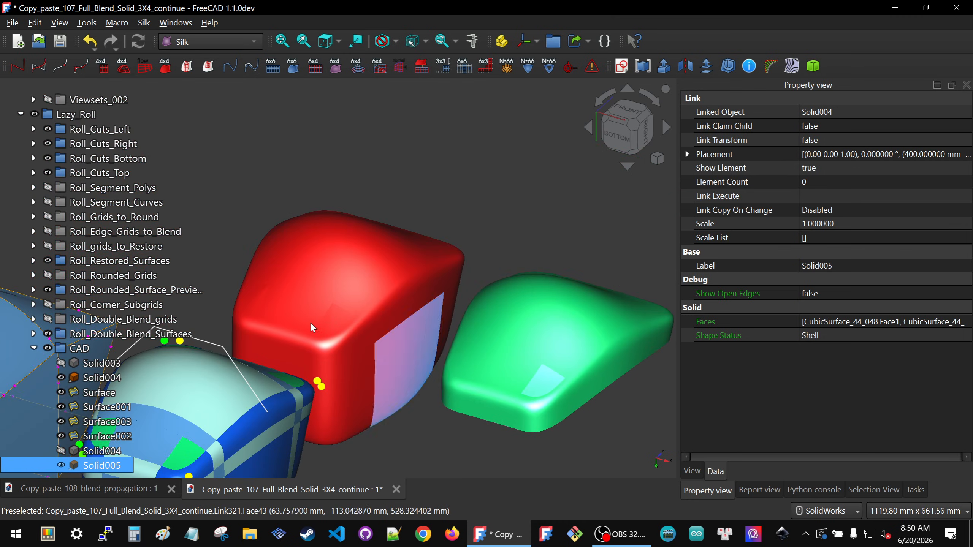
pyautogui.scroll(5, 334, 311)
pyautogui.click(334, 304)
pyautogui.scroll(-6, 334, 305)
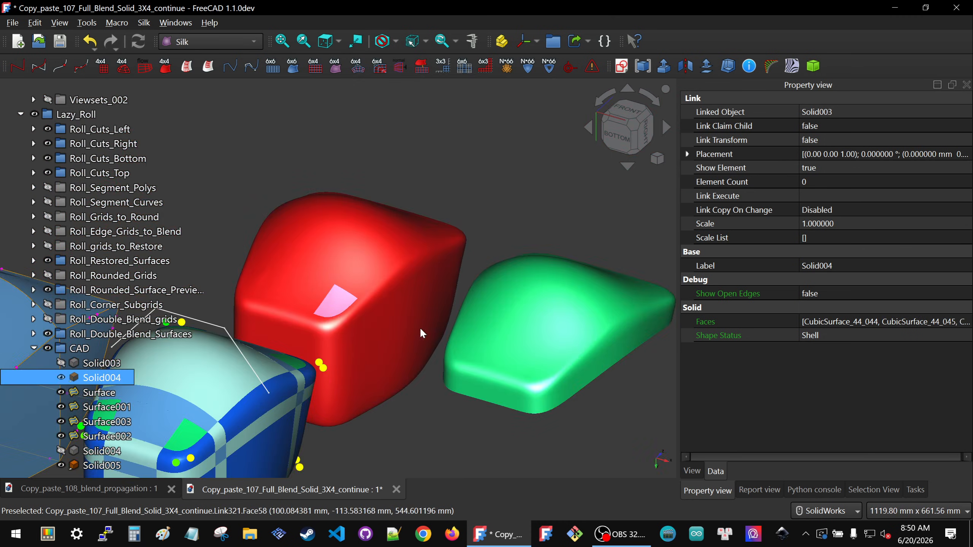
# Select the green solid's front corner patch and inspect the surrounding blends on the green and red solids.
pyautogui.scroll(5, 530, 364)
pyautogui.click(496, 341)
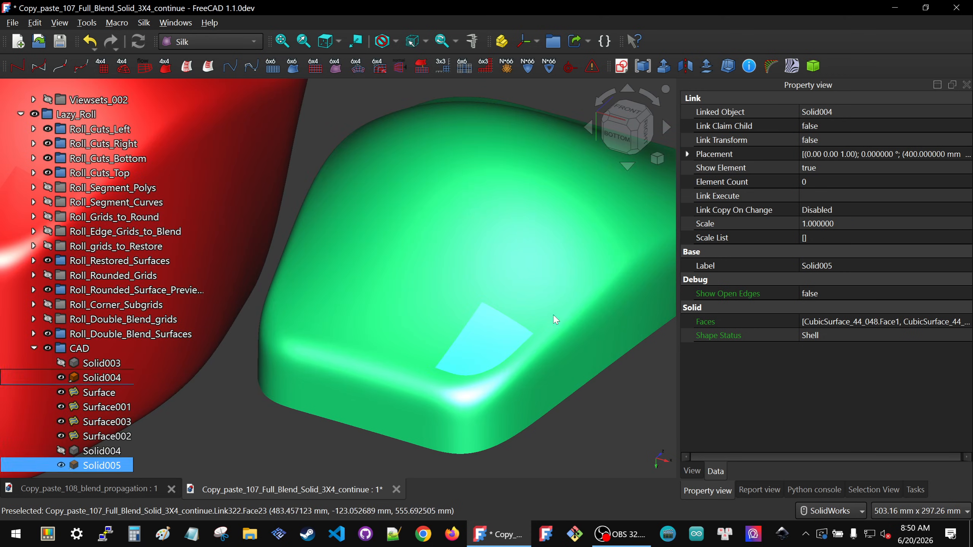
pyautogui.moveTo(612, 321); pyautogui.dragTo(607, 345, button='middle')
pyautogui.scroll(-6, 608, 345)
pyautogui.scroll(1, 608, 345)
pyautogui.scroll(-4, 507, 277)
pyautogui.scroll(4, 484, 256)
pyautogui.moveTo(451, 284); pyautogui.dragTo(440, 286, button='middle')
pyautogui.scroll(5, 483, 154)
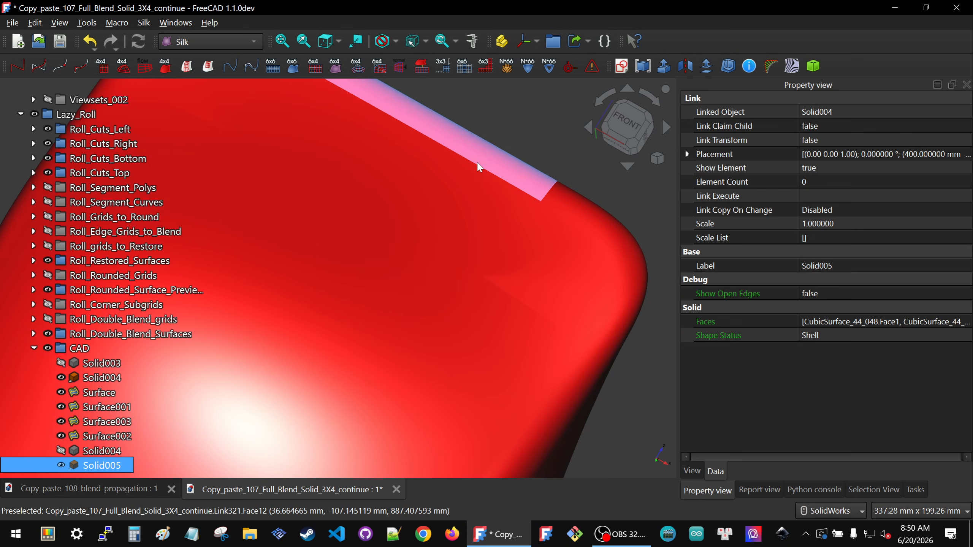
# Compare the upper corner patches of the red and green solids from above and from the front.
pyautogui.scroll(-6, 500, 259)
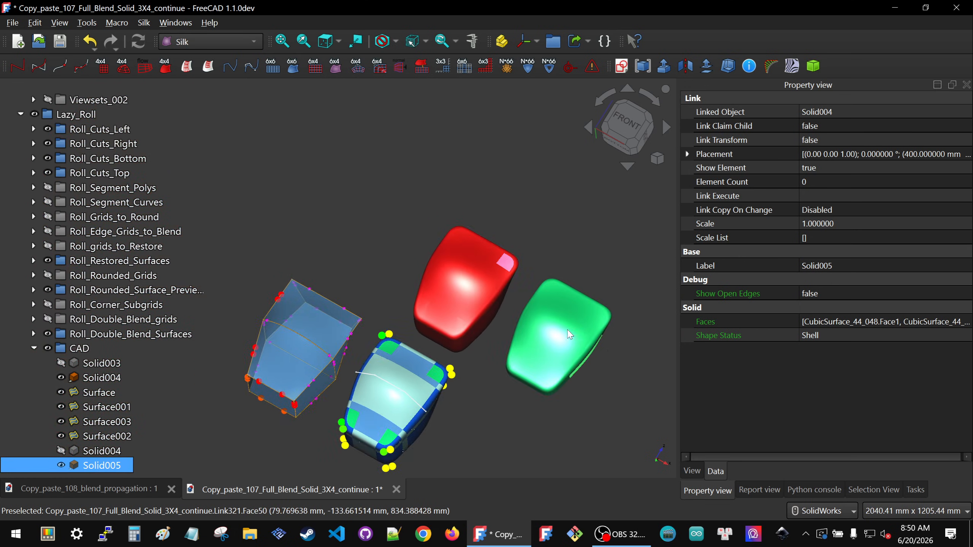
pyautogui.scroll(5, 598, 307)
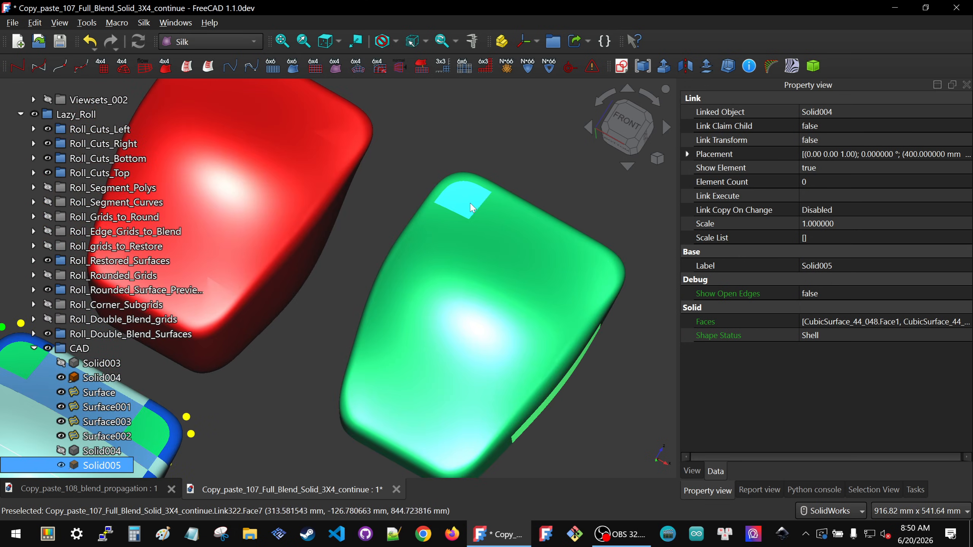
pyautogui.moveTo(521, 267); pyautogui.dragTo(497, 250, button='middle')
pyautogui.scroll(-4, 500, 254)
pyautogui.scroll(4, 388, 324)
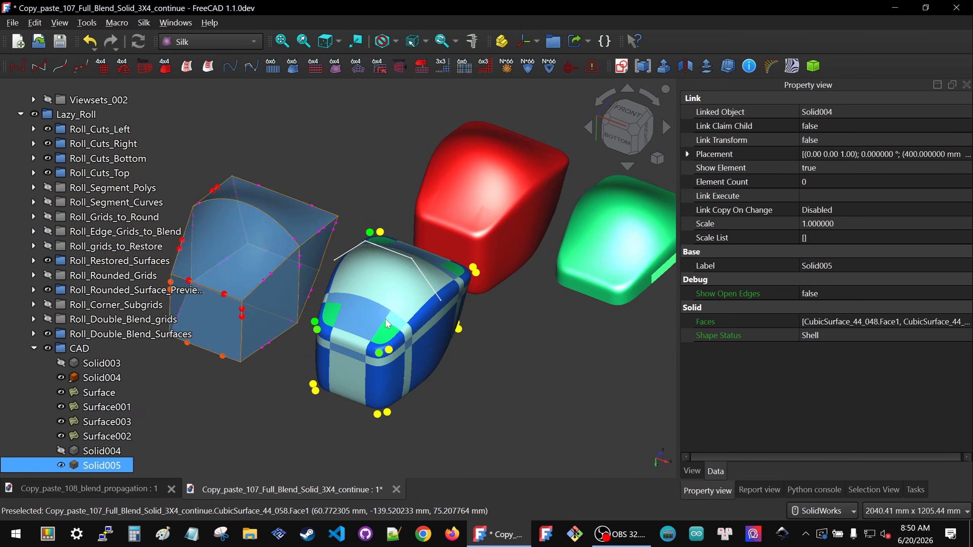
# Select the front vertical edge blend and the large side surface on the blue multi-surface model to view their properties.
pyautogui.moveTo(387, 324); pyautogui.dragTo(383, 291, button='middle')
pyautogui.scroll(4, 394, 394)
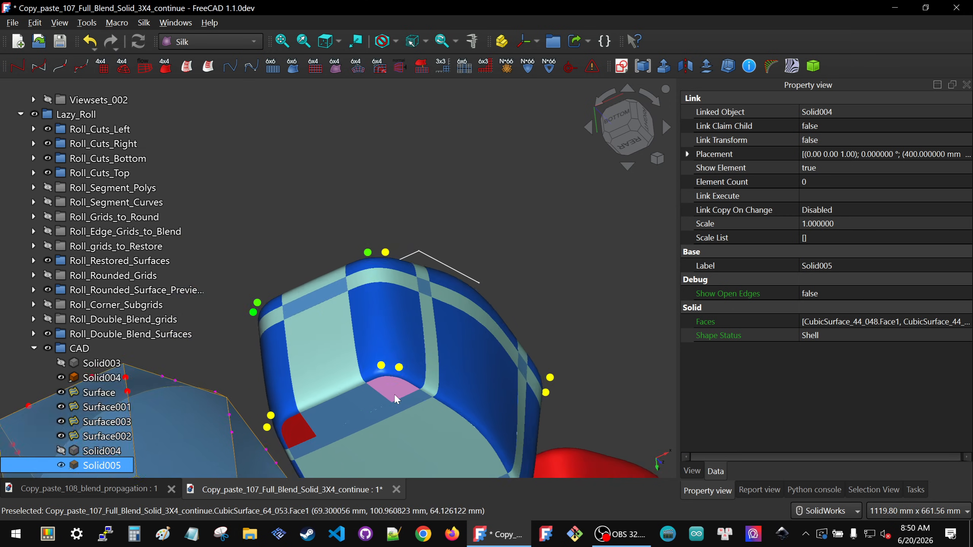
pyautogui.moveTo(397, 326); pyautogui.dragTo(443, 234, button='middle')
pyautogui.click(410, 303)
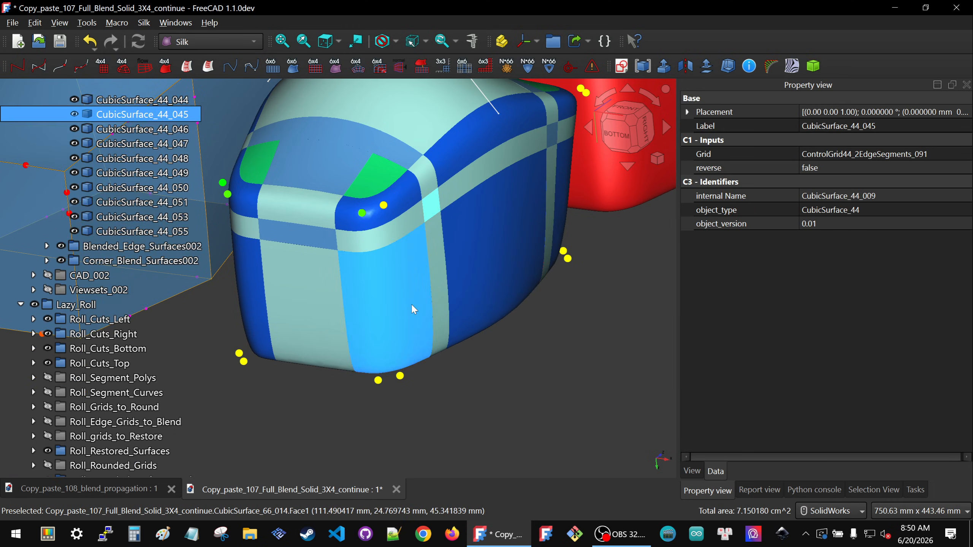
pyautogui.scroll(-3, 414, 303)
pyautogui.click(451, 281)
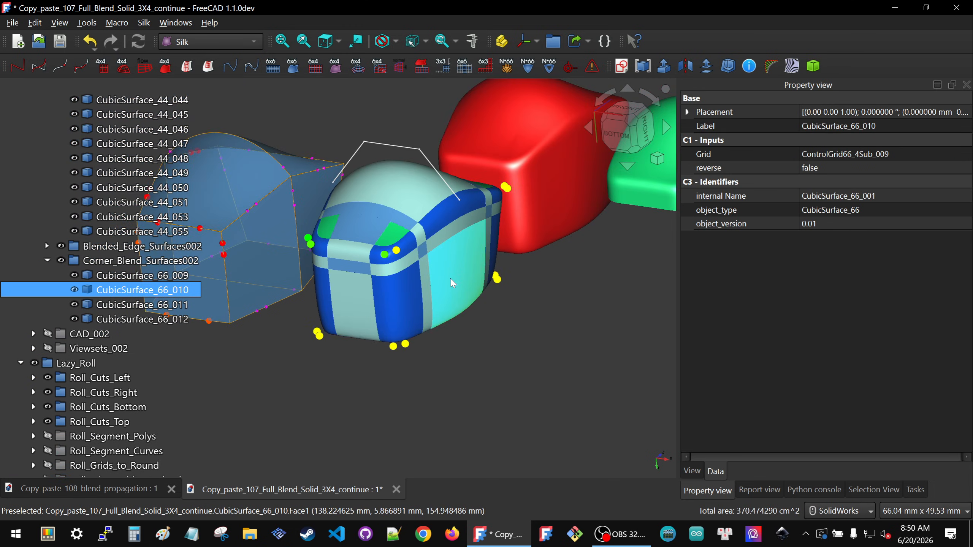
pyautogui.scroll(-5, 452, 282)
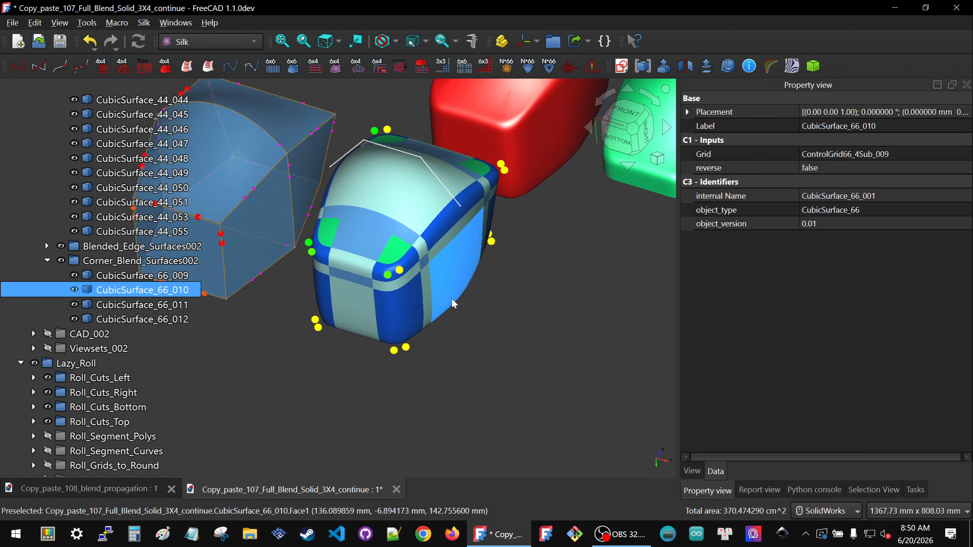
pyautogui.scroll(4, 461, 220)
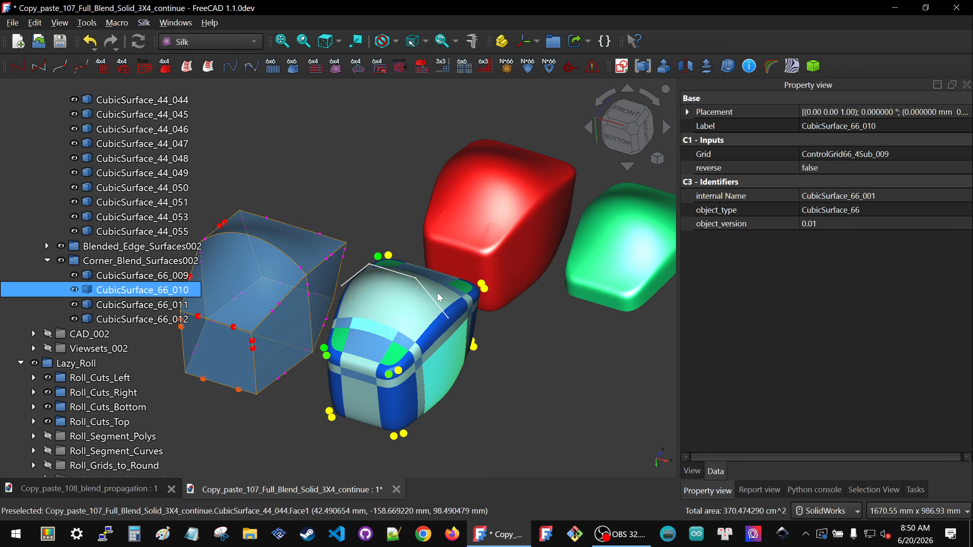
# Switch to the Copy_paste_108_blend_propagation document and survey its array of filleted box examples.
pyautogui.click(81, 488)
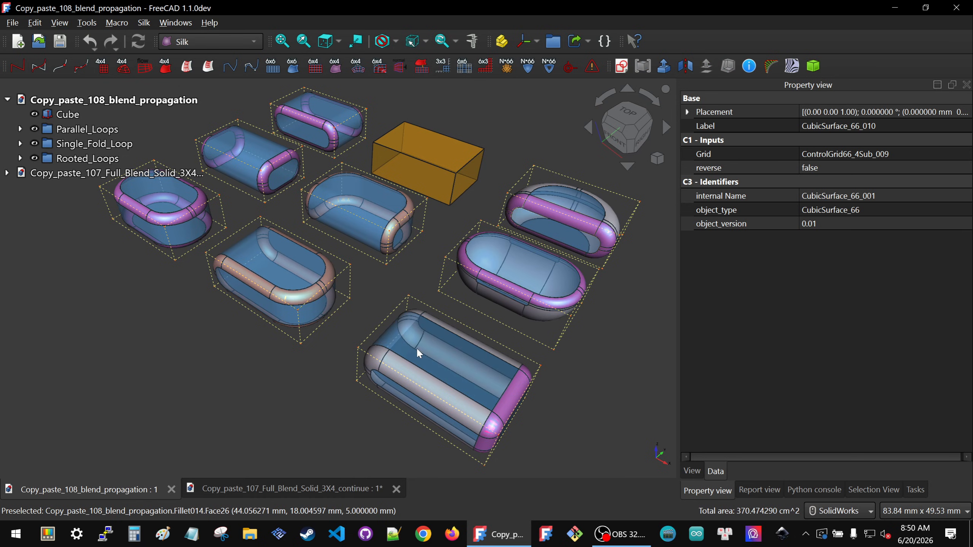
pyautogui.scroll(-3, 426, 361)
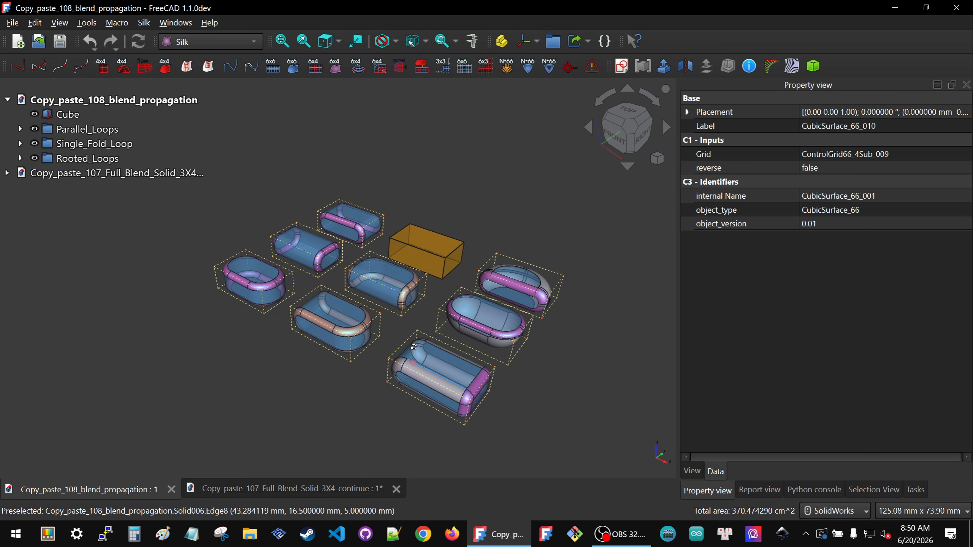
pyautogui.scroll(3, 414, 347)
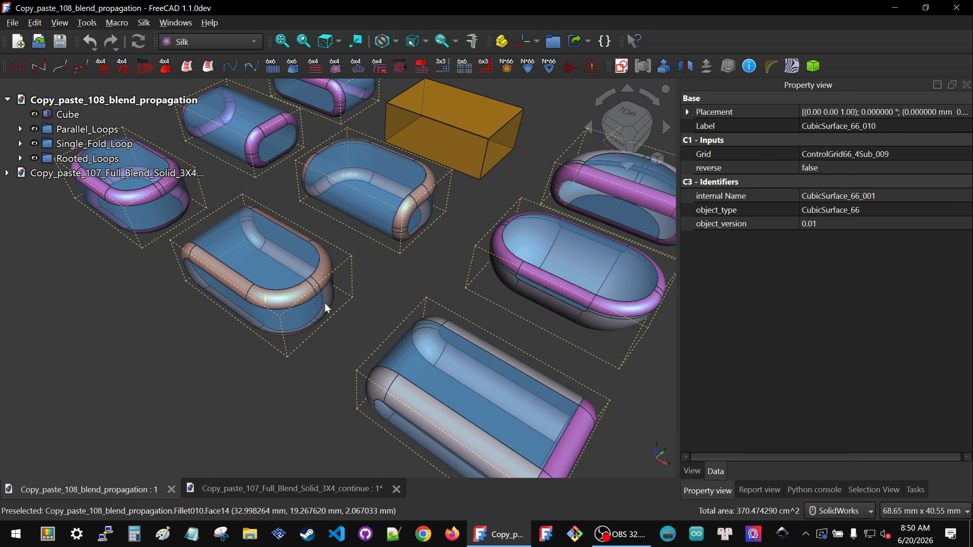
pyautogui.scroll(-3, 464, 331)
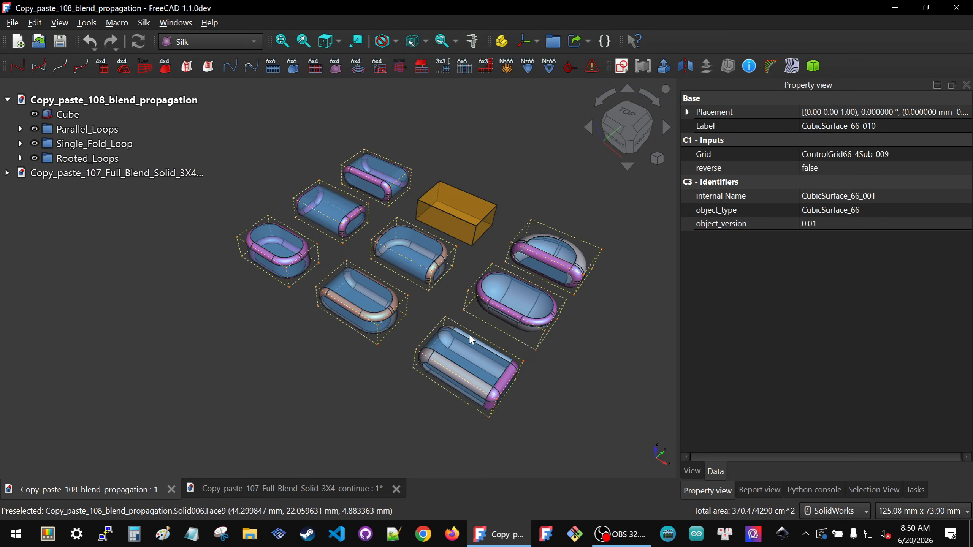
pyautogui.scroll(6, 437, 288)
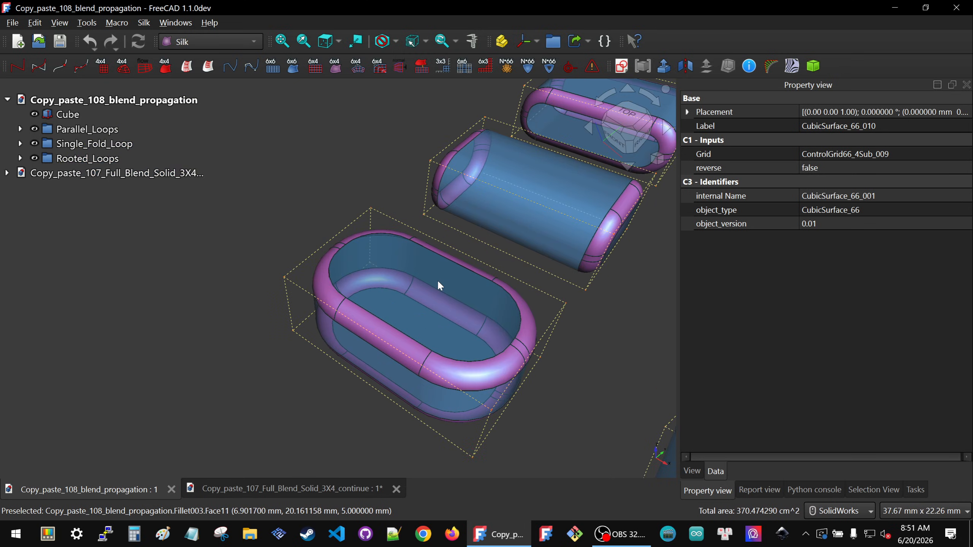
pyautogui.scroll(-5, 417, 299)
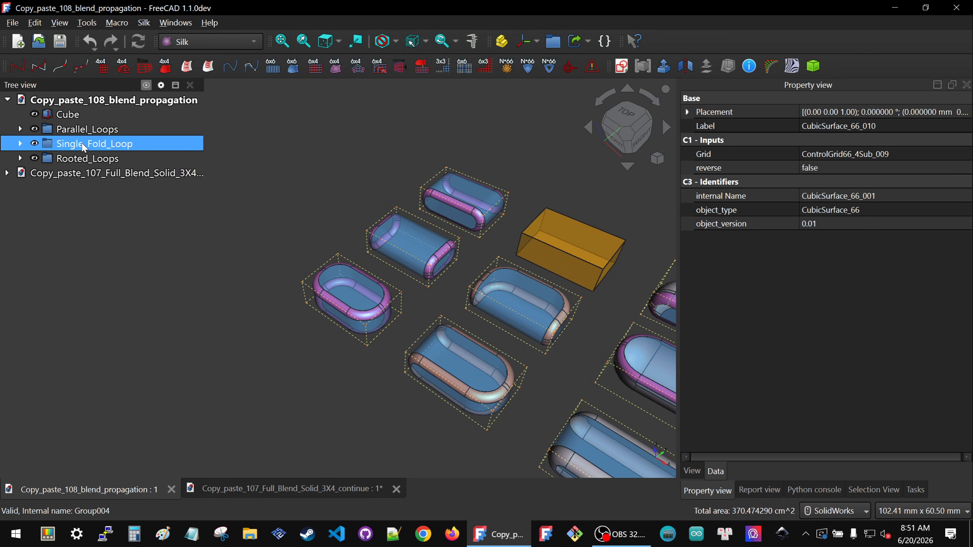
# Toggle the visibility of the Parallel_Loops group off and on to identify which box examples belong to it.
pyautogui.click(82, 131)
pyautogui.press('space')
pyautogui.press('space')
pyautogui.press('space')
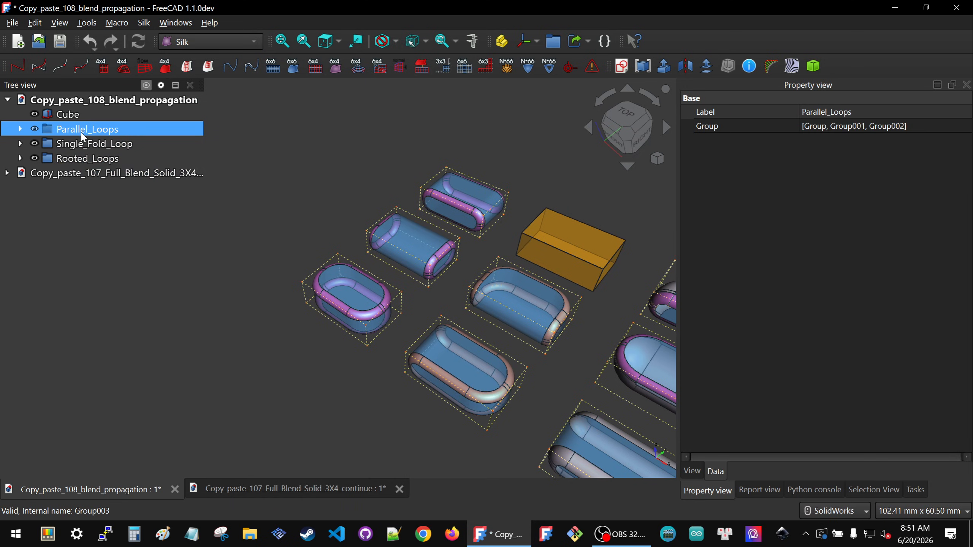
pyautogui.press('space')
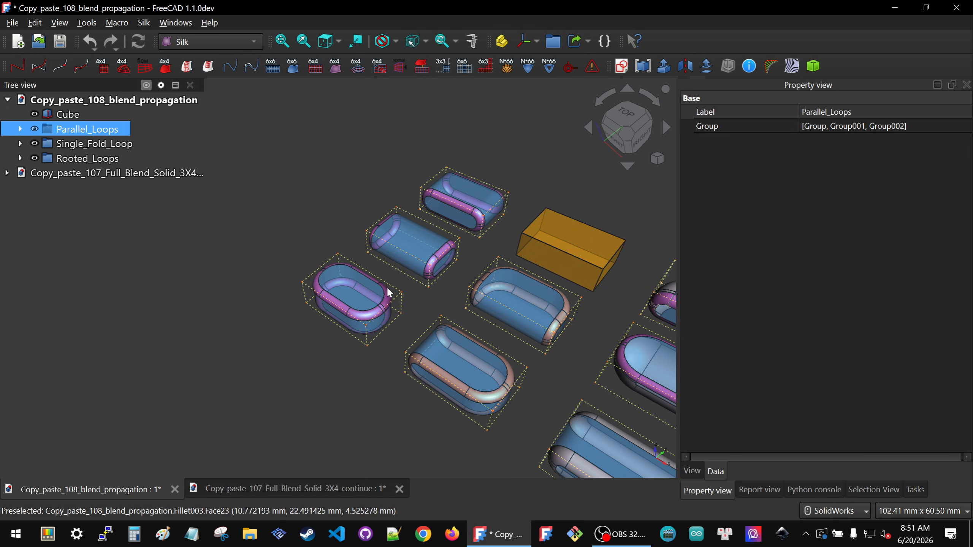
# Examine the three purple parallel-loop examples, comparing the fillet loops around opposite faces of each box.
pyautogui.scroll(3, 388, 292)
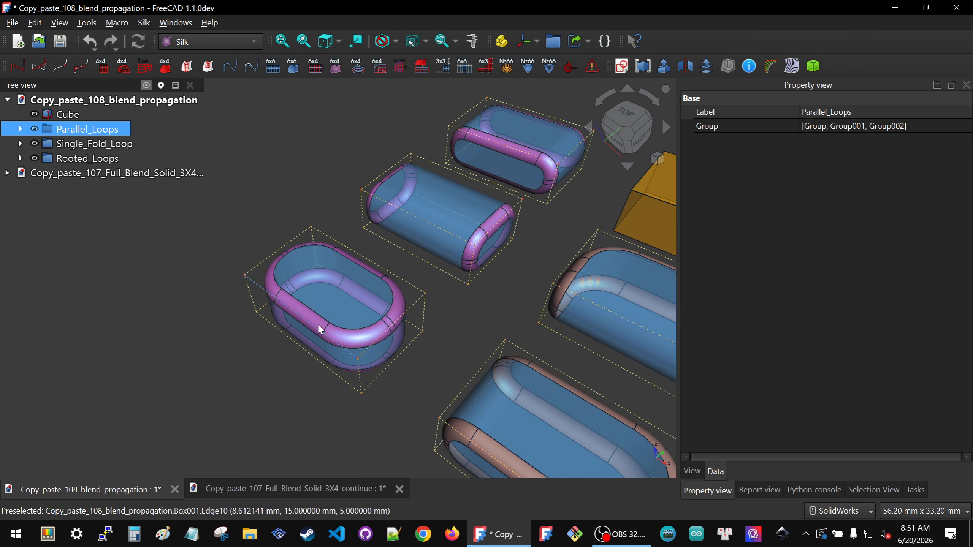
pyautogui.scroll(-2, 410, 327)
pyautogui.scroll(1, 404, 289)
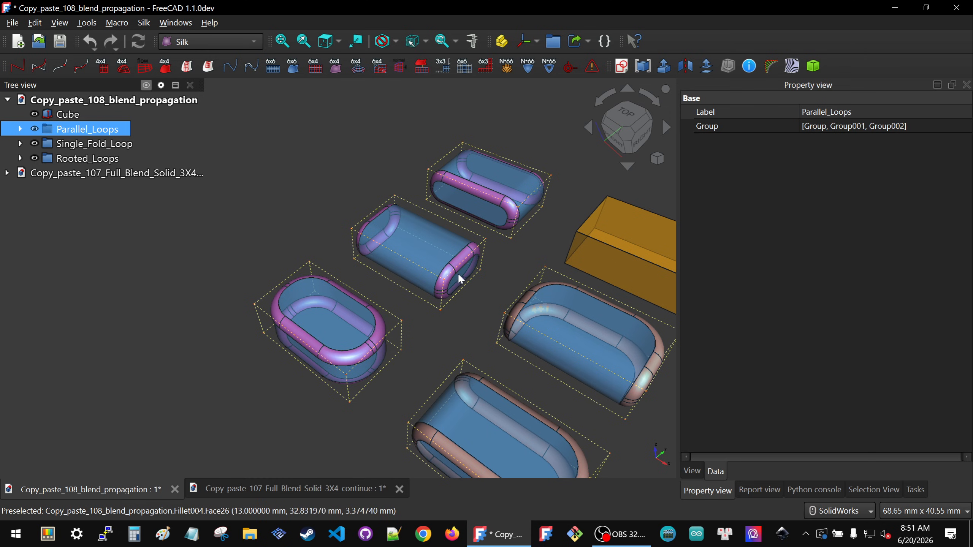
pyautogui.scroll(-2, 404, 267)
pyautogui.scroll(3, 444, 230)
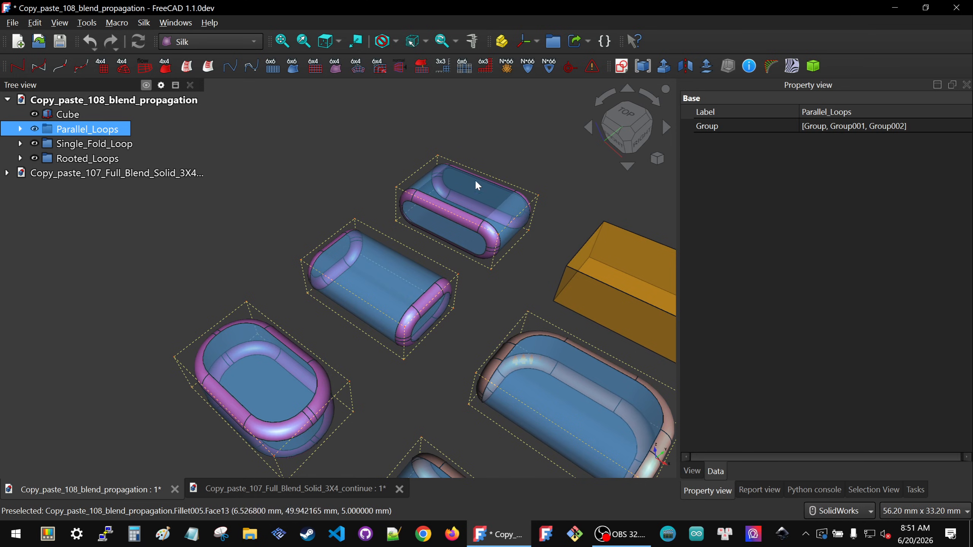
# Examine the two orange single-fold-loop boxes from low and high angles, following the fillet loop around each box.
pyautogui.scroll(-3, 456, 180)
pyautogui.moveTo(441, 339); pyautogui.dragTo(455, 269, button='middle')
pyautogui.scroll(5, 479, 392)
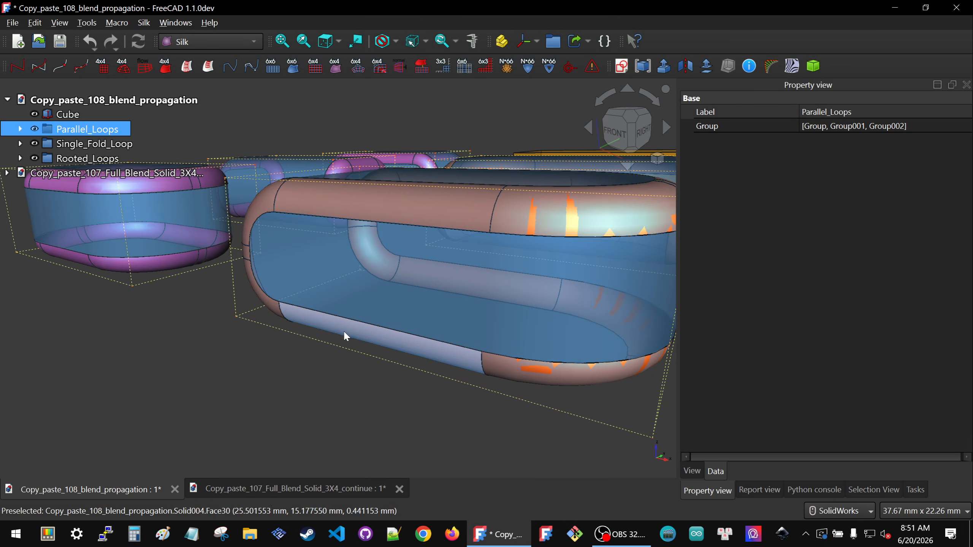
pyautogui.scroll(-3, 254, 274)
pyautogui.moveTo(378, 238); pyautogui.dragTo(395, 298, button='middle')
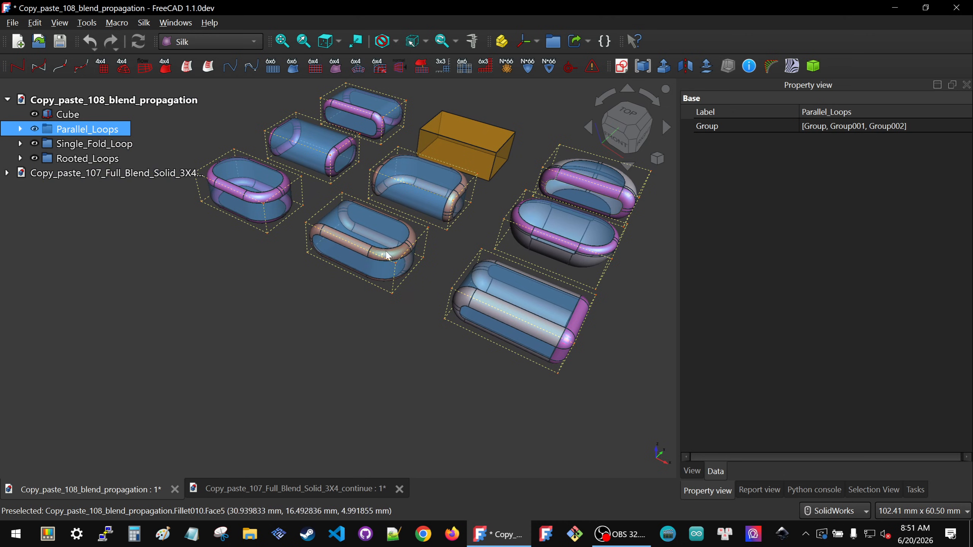
pyautogui.scroll(2, 389, 254)
pyautogui.scroll(-5, 374, 276)
pyautogui.scroll(8, 396, 207)
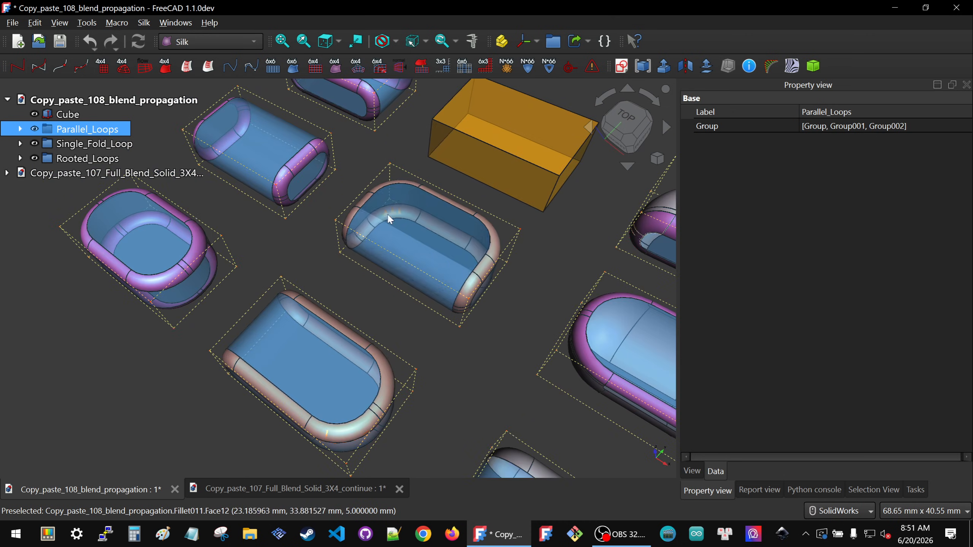
pyautogui.moveTo(306, 342); pyautogui.dragTo(318, 265, button='middle')
pyautogui.scroll(-6, 275, 331)
pyautogui.scroll(3, 308, 309)
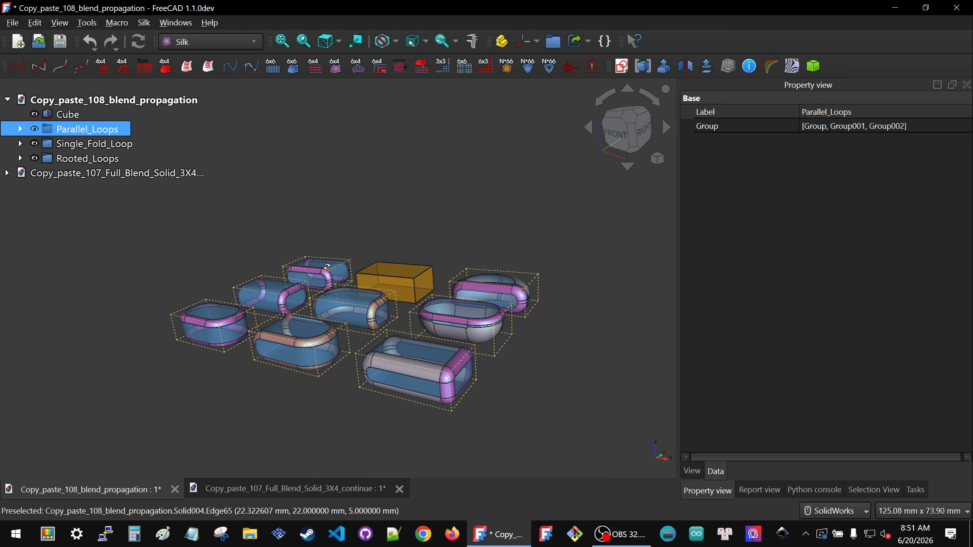
# Compare the rooted-loop boxes with the parallel-loop and single-fold-loop boxes across the whole array.
pyautogui.scroll(2, 462, 385)
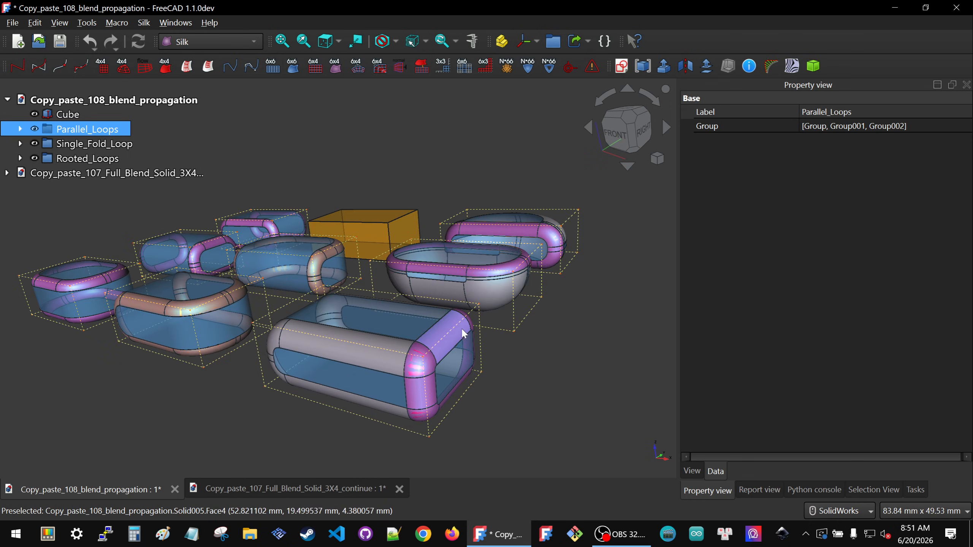
pyautogui.scroll(-3, 535, 413)
pyautogui.moveTo(365, 308); pyautogui.dragTo(358, 334, button='middle')
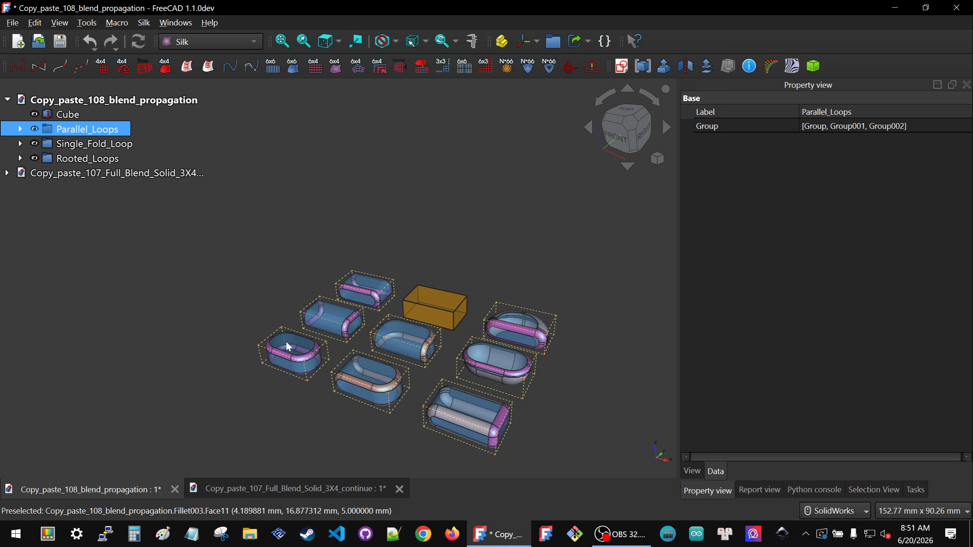
pyautogui.scroll(5, 452, 407)
pyautogui.scroll(-3, 424, 394)
pyautogui.moveTo(424, 394)
pyautogui.mouseDown(button='middle')
pyautogui.moveTo(387, 356)
pyautogui.moveTo(392, 322)
pyautogui.moveTo(405, 364)
pyautogui.moveTo(430, 379)
pyautogui.mouseUp(button='middle')
pyautogui.scroll(-4, 431, 383)
pyautogui.scroll(3, 340, 341)
pyautogui.moveTo(340, 341); pyautogui.dragTo(398, 318, button='middle')
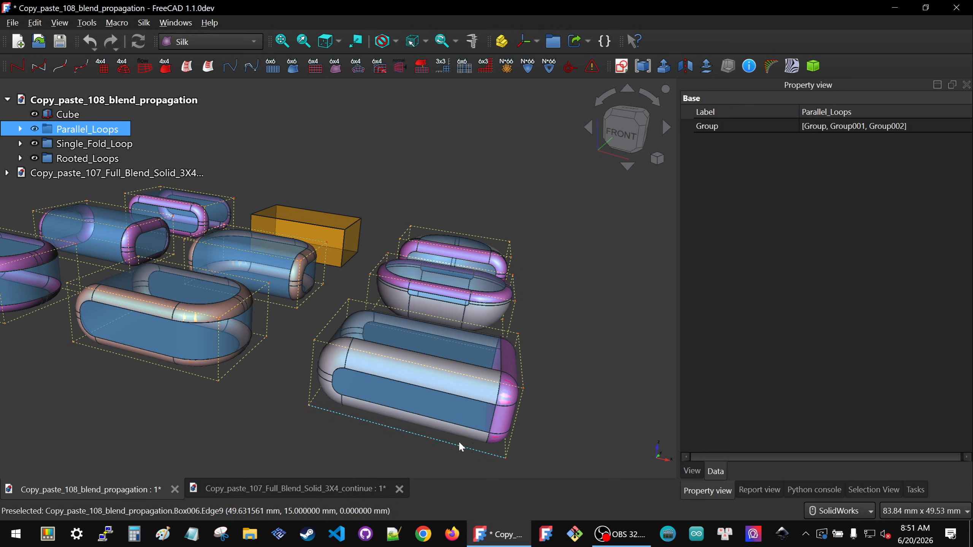
# Inspect the front rooted-loop box up close, focusing on the corner where the purple and grey fillets meet.
pyautogui.moveTo(487, 445); pyautogui.dragTo(478, 400, button='middle')
pyautogui.scroll(3, 492, 403)
pyautogui.moveTo(500, 358); pyautogui.dragTo(525, 370, button='middle')
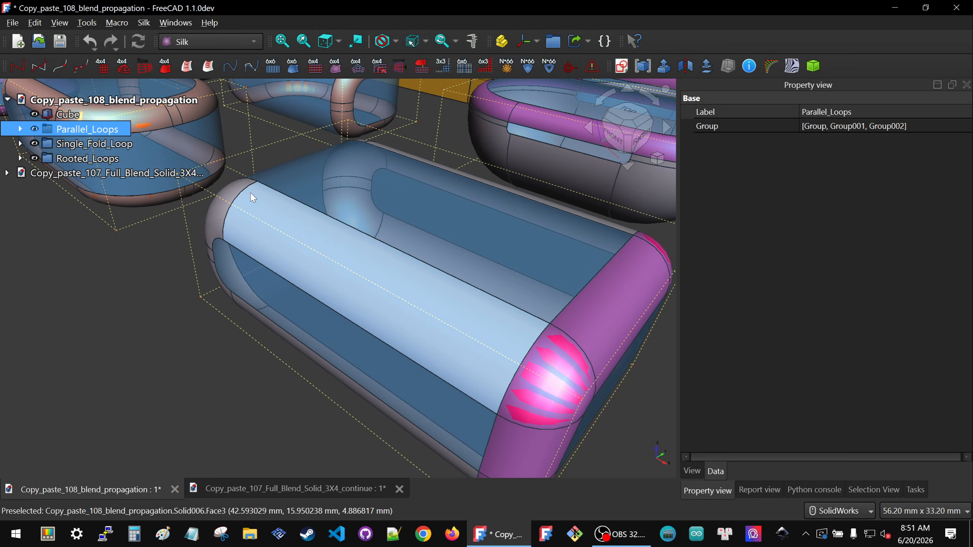
pyautogui.scroll(-3, 252, 197)
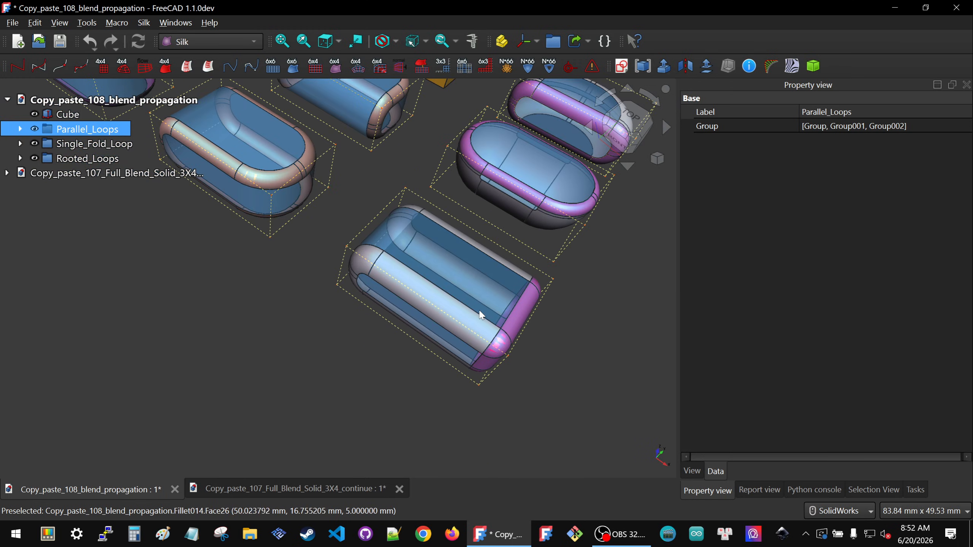
# Examine the three rooted-loop boxes from the opposite side and from below, including the two with rounded grey undersides.
pyautogui.moveTo(444, 292); pyautogui.dragTo(370, 254, button='middle')
pyautogui.scroll(-3, 369, 255)
pyautogui.scroll(3, 497, 194)
pyautogui.moveTo(497, 194); pyautogui.dragTo(305, 85, button='middle')
pyautogui.moveTo(412, 309); pyautogui.dragTo(396, 198, button='middle')
pyautogui.scroll(-3, 395, 201)
pyautogui.scroll(2, 408, 230)
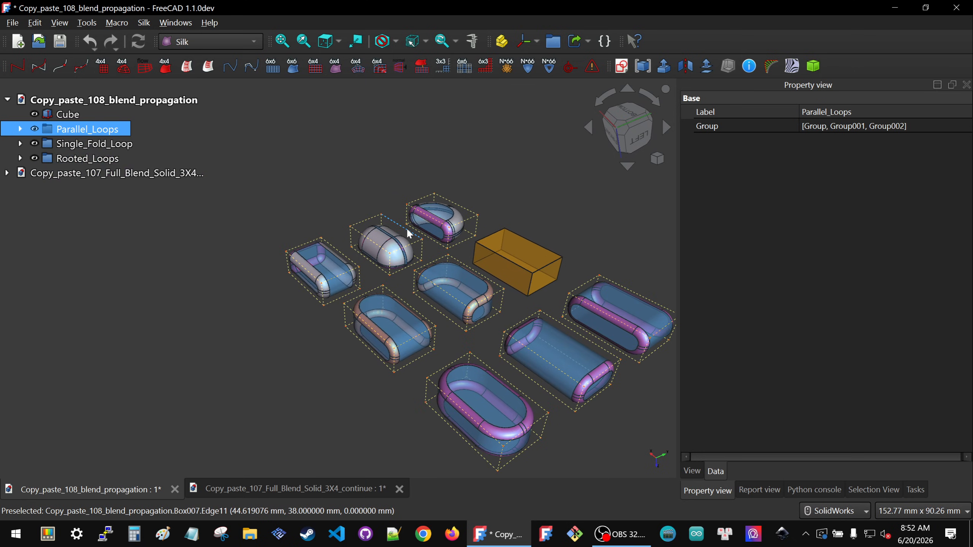
pyautogui.moveTo(388, 291); pyautogui.dragTo(384, 293, button='middle')
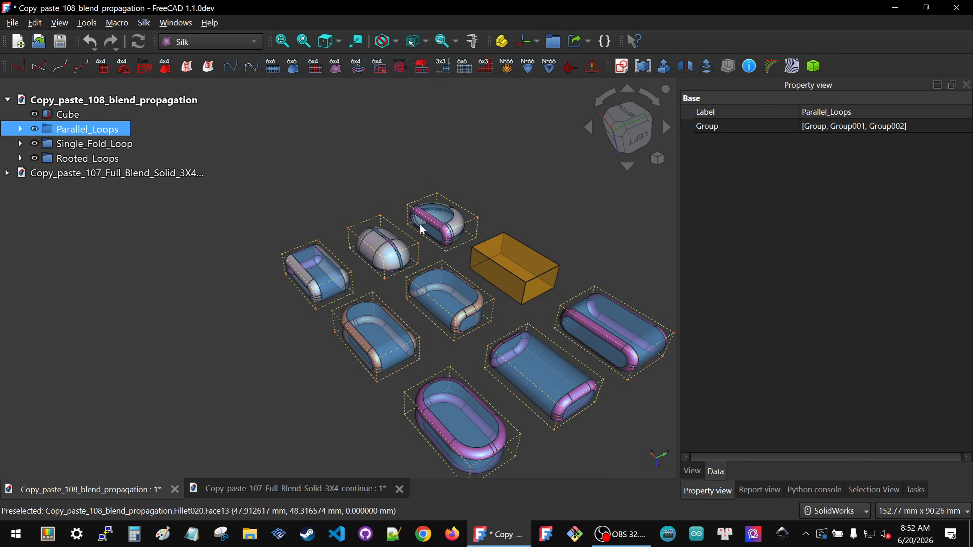
pyautogui.scroll(3, 329, 261)
pyautogui.moveTo(317, 292); pyautogui.dragTo(357, 284, button='middle')
pyautogui.scroll(-3, 471, 189)
pyautogui.scroll(6, 471, 188)
pyautogui.moveTo(471, 189); pyautogui.dragTo(415, 419, button='middle')
pyautogui.scroll(-4, 414, 417)
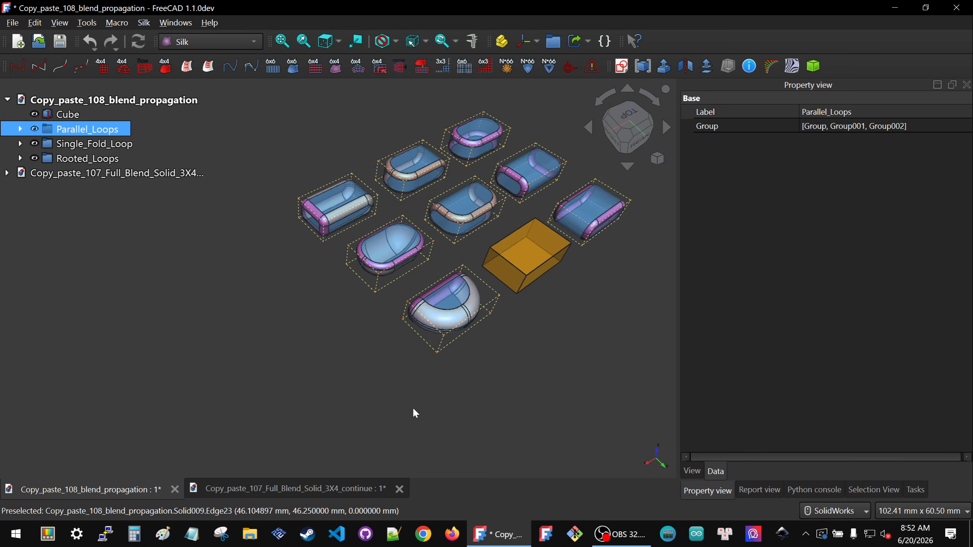
# Review all the blend propagation examples around the plain orange box from the rear.
pyautogui.scroll(3, 497, 270)
pyautogui.scroll(-2, 441, 243)
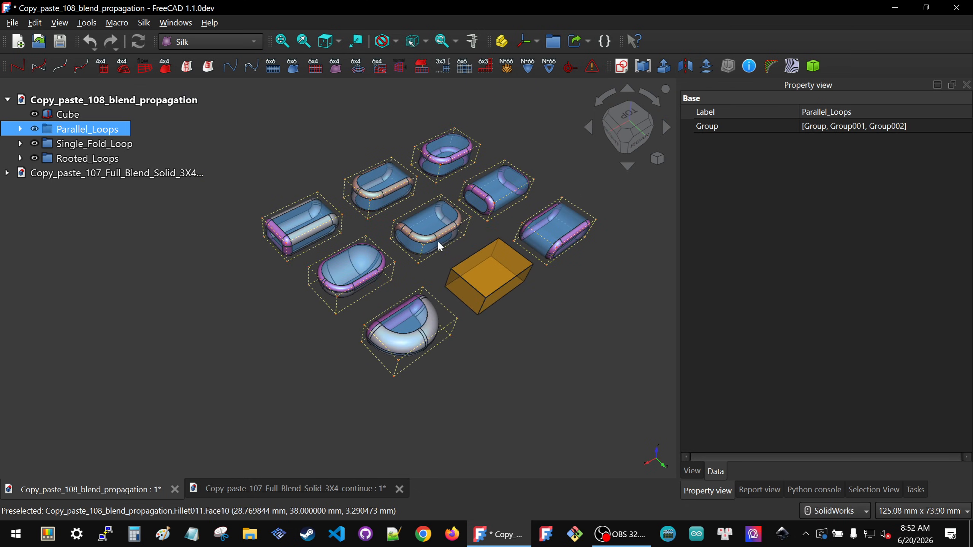
pyautogui.scroll(2, 550, 200)
pyautogui.moveTo(558, 229); pyautogui.dragTo(540, 235, button='middle')
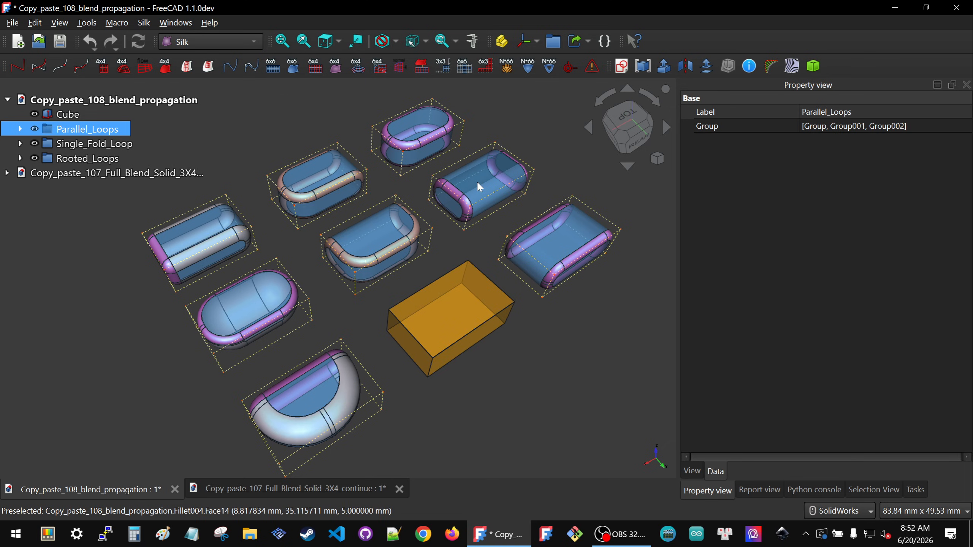
# Compare the parallel-loop and single-fold boxes with the blended solids in the Copy_paste_107_Full_Blend_Solid_3X4_continue document.
pyautogui.moveTo(556, 243)
pyautogui.mouseDown(button='middle')
pyautogui.moveTo(544, 225)
pyautogui.moveTo(554, 231)
pyautogui.mouseUp(button='middle')
pyautogui.scroll(2, 557, 235)
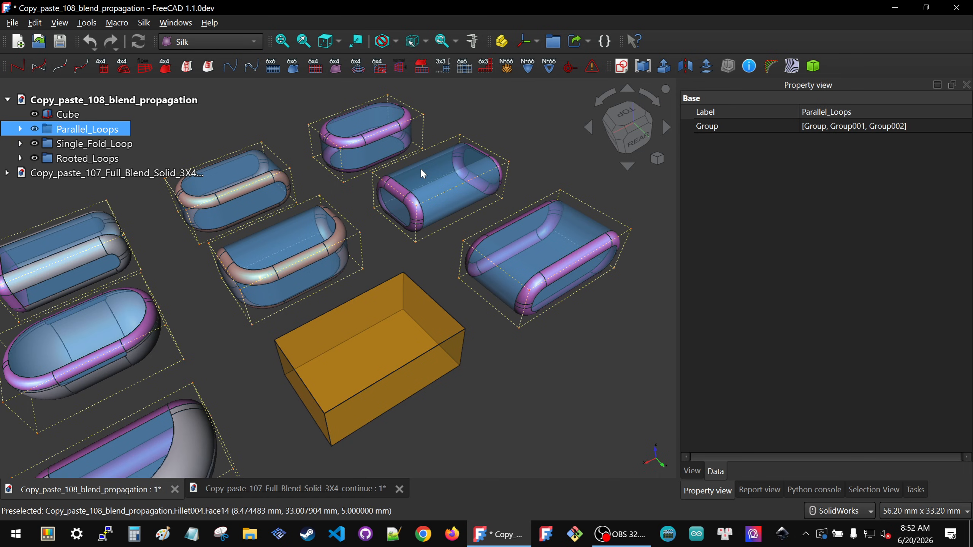
pyautogui.moveTo(420, 178); pyautogui.dragTo(443, 170, button='middle')
pyautogui.scroll(-2, 442, 169)
pyautogui.scroll(4, 441, 165)
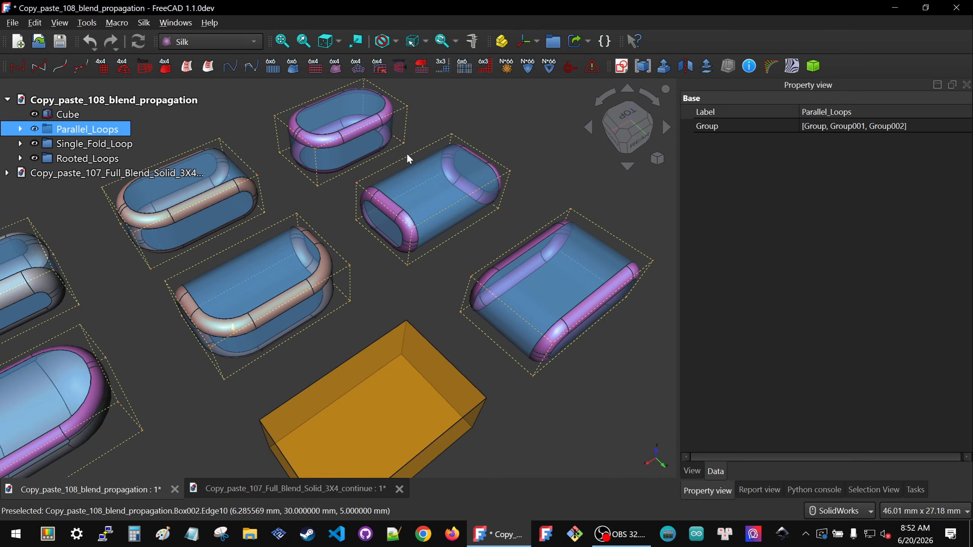
pyautogui.click(219, 490)
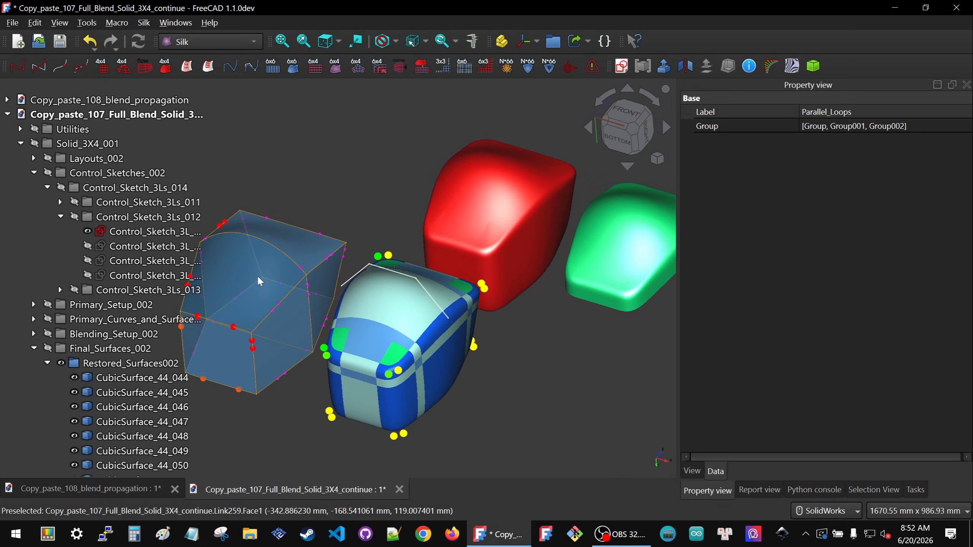
pyautogui.click(128, 490)
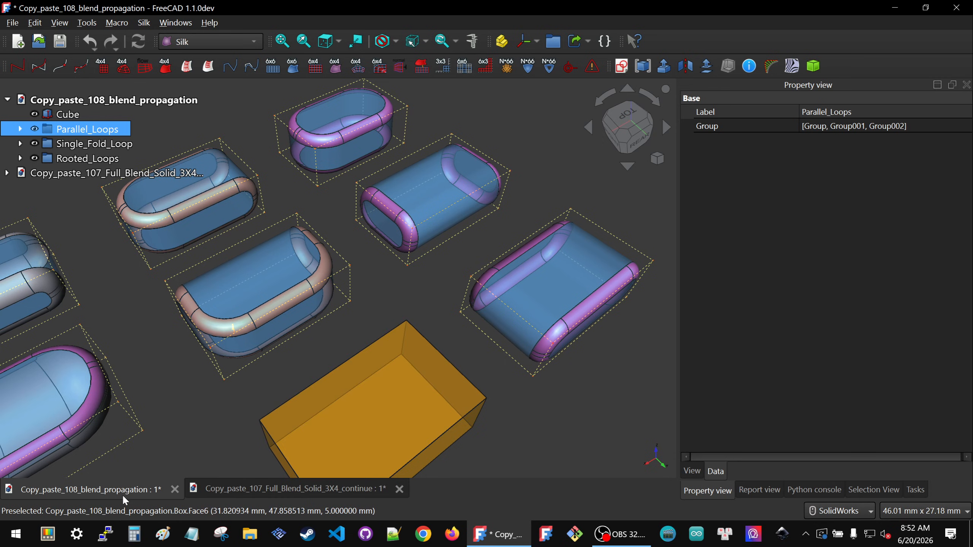
pyautogui.click(237, 489)
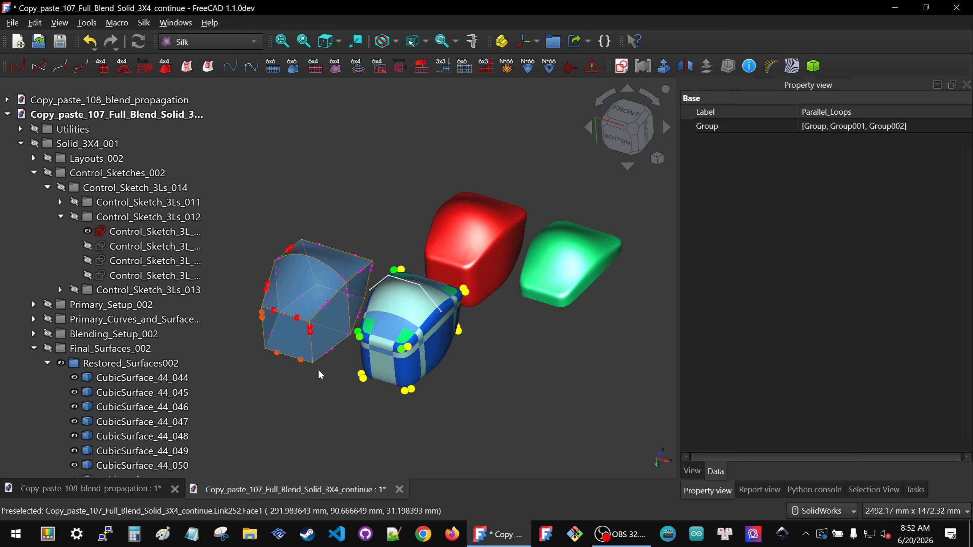
pyautogui.click(149, 488)
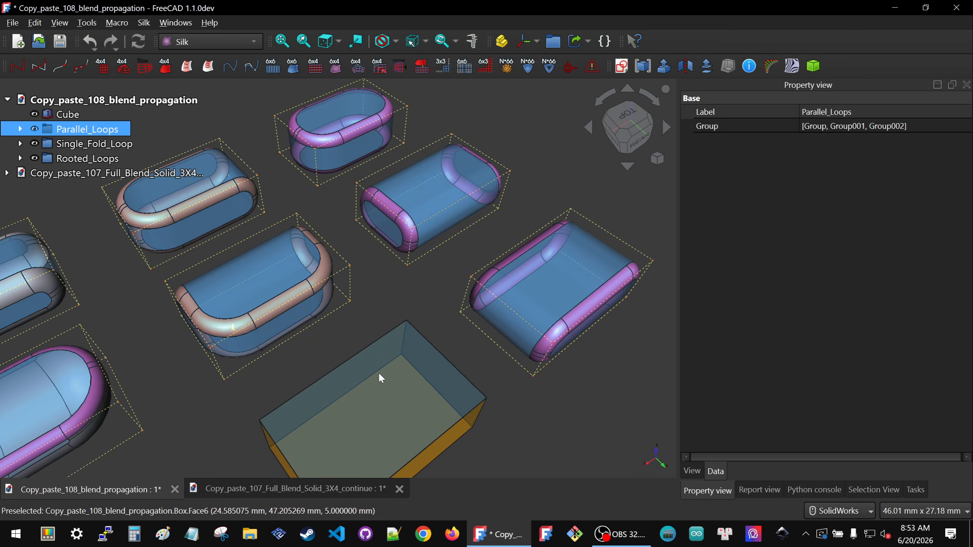
# Review the parallel-loop boxes up close and in the context of the complete blend propagation array.
pyautogui.scroll(-3, 445, 202)
pyautogui.scroll(2, 422, 193)
pyautogui.scroll(1, 422, 193)
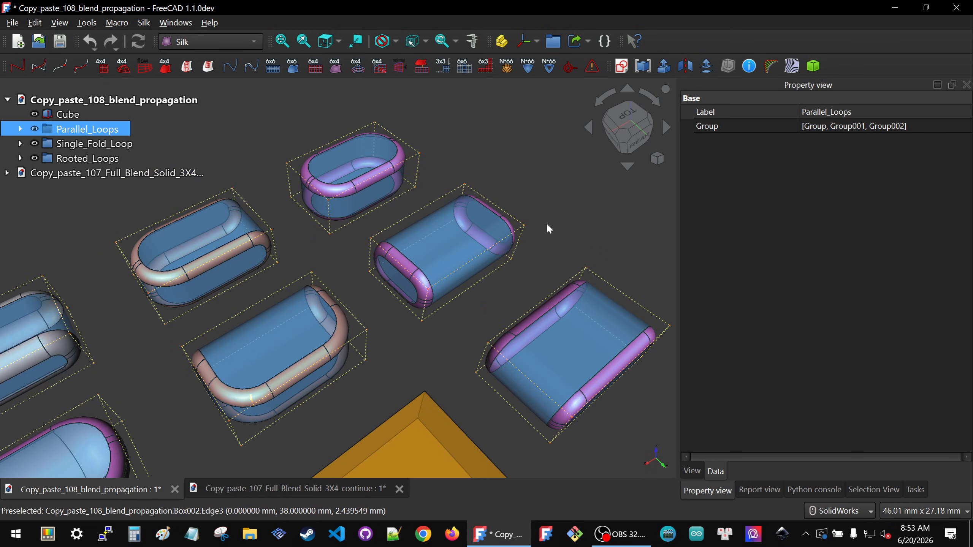
pyautogui.moveTo(450, 255); pyautogui.dragTo(474, 212, button='middle')
pyautogui.scroll(-3, 415, 311)
pyautogui.moveTo(415, 311); pyautogui.dragTo(408, 276, button='middle')
pyautogui.scroll(-2, 446, 305)
pyautogui.moveTo(445, 305); pyautogui.dragTo(424, 381, button='middle')
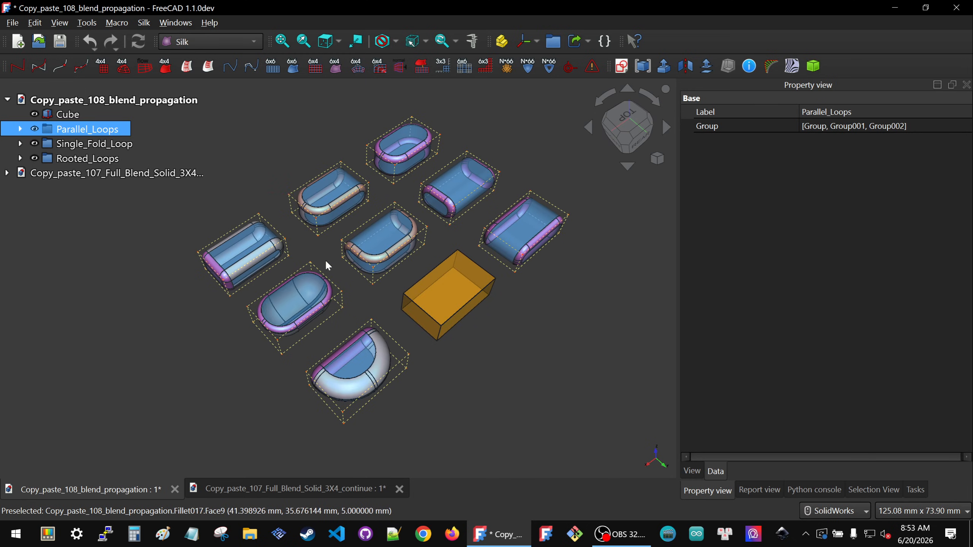
# Examine the rooted-loop boxes from the front and the rear, focusing on their purple loops and grey branching fillets.
pyautogui.moveTo(361, 404); pyautogui.dragTo(508, 367, button='middle')
pyautogui.scroll(3, 326, 361)
pyautogui.moveTo(303, 345); pyautogui.dragTo(348, 339, button='middle')
pyautogui.scroll(-3, 347, 338)
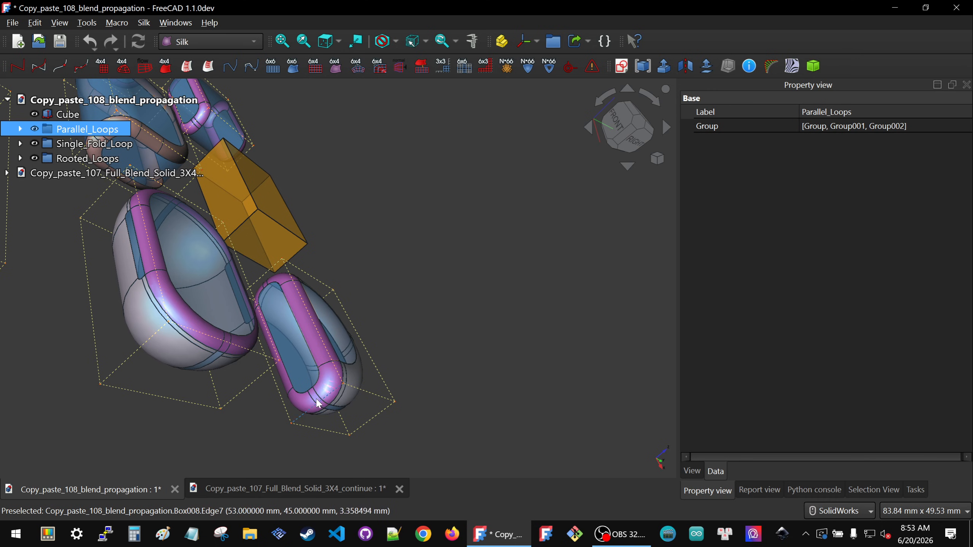
pyautogui.moveTo(332, 378); pyautogui.dragTo(135, 352, button='middle')
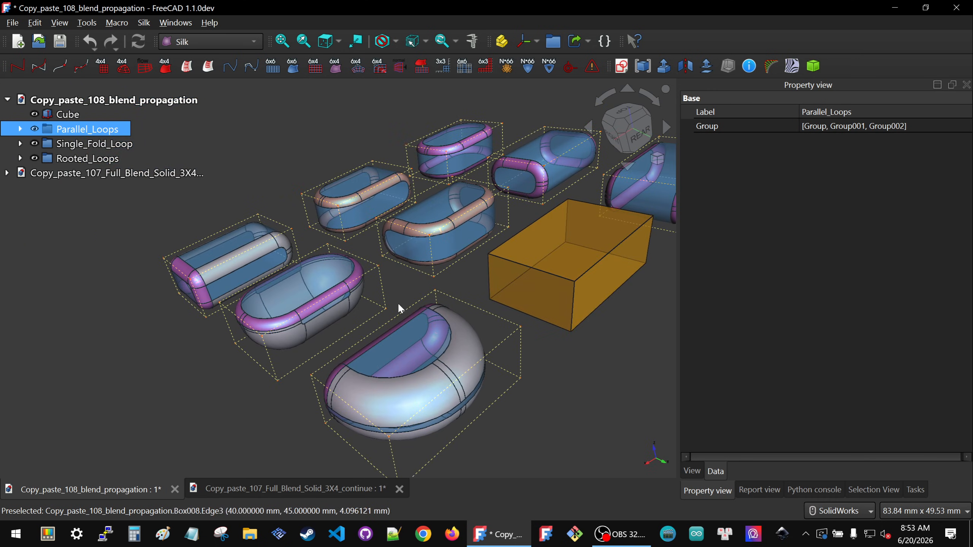
pyautogui.scroll(-3, 371, 320)
pyautogui.moveTo(374, 308); pyautogui.dragTo(397, 332, button='middle')
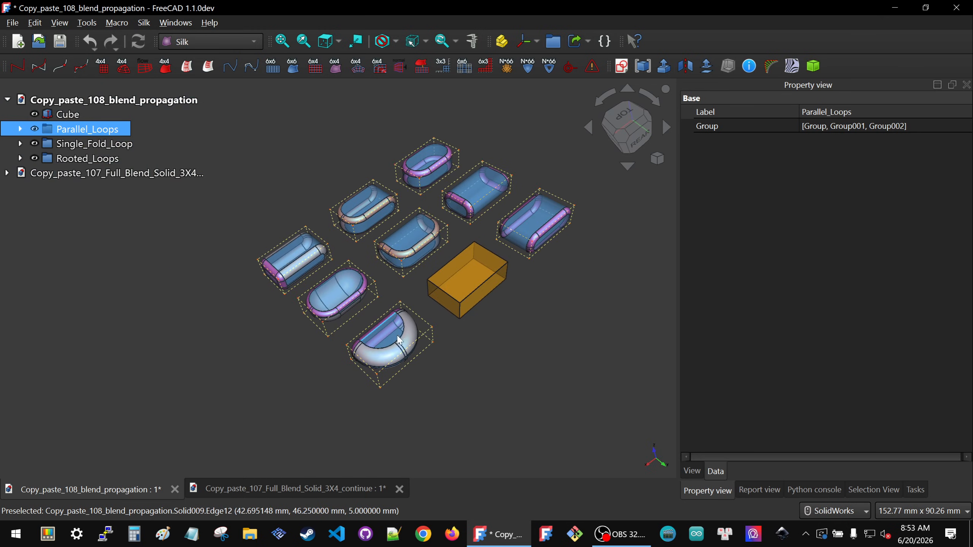
# In the Copy_paste_107 document, inspect the front end of the green solid and select its large curved top face.
pyautogui.click(295, 488)
pyautogui.moveTo(443, 322); pyautogui.dragTo(426, 339, button='middle')
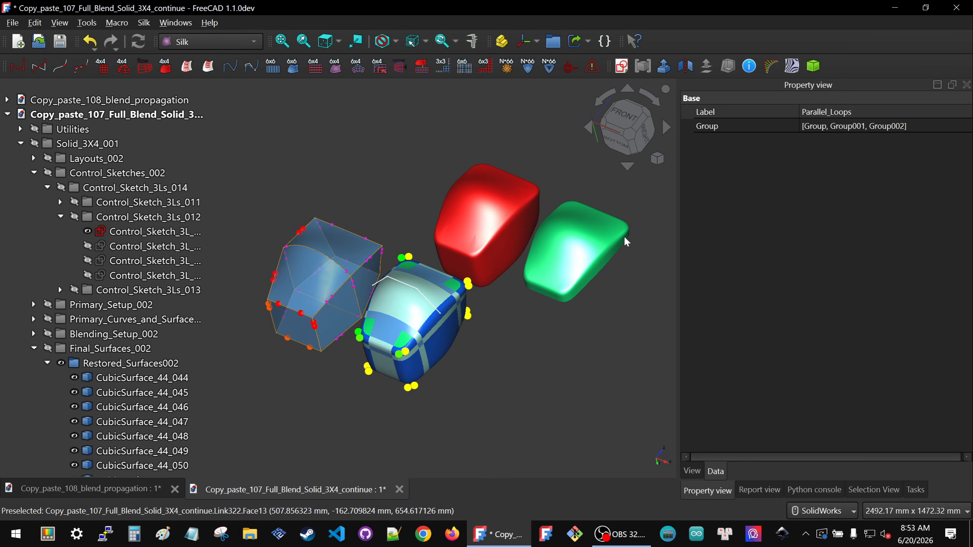
pyautogui.scroll(4, 609, 249)
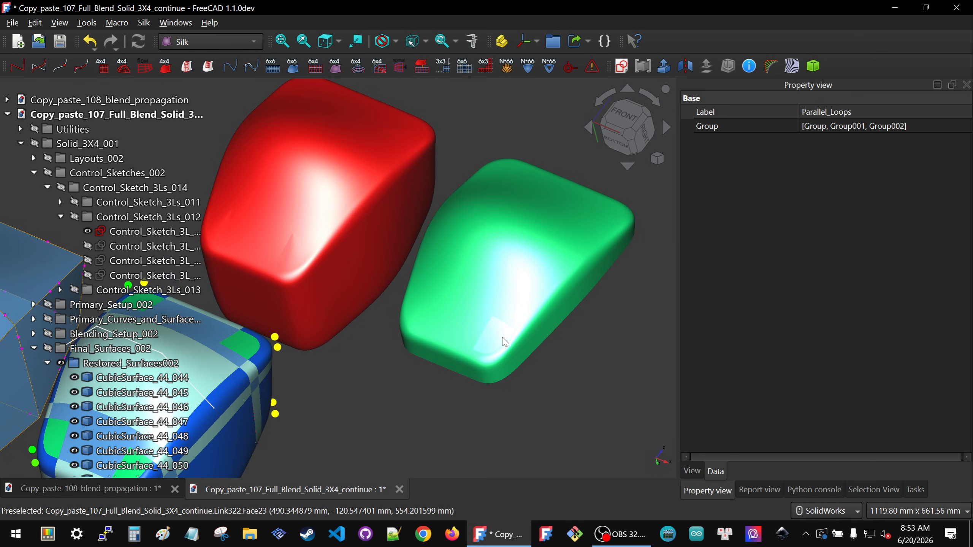
pyautogui.scroll(3, 505, 342)
pyautogui.click(425, 284)
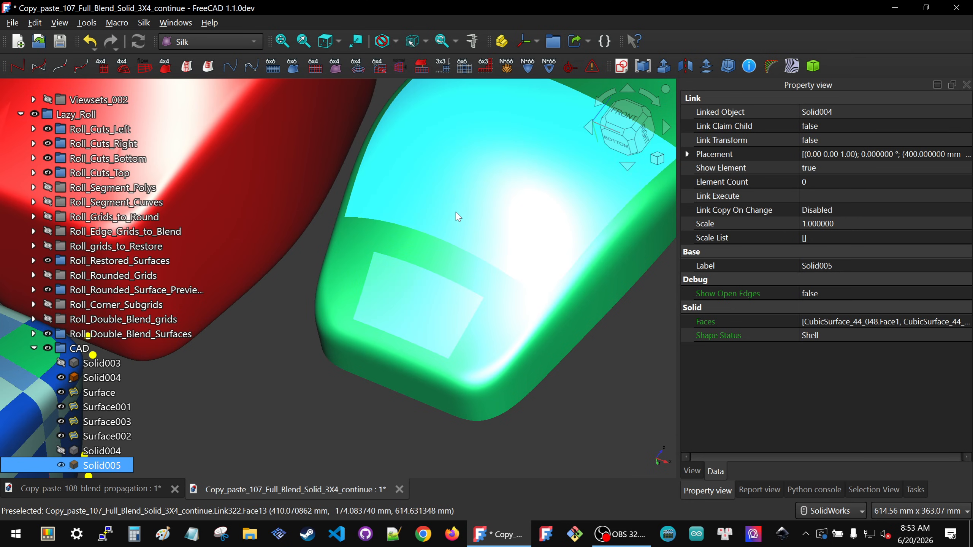
pyautogui.moveTo(455, 198)
pyautogui.mouseDown(button='middle')
pyautogui.moveTo(396, 207)
pyautogui.moveTo(452, 210)
pyautogui.mouseUp(button='middle')
pyautogui.scroll(-8, 453, 210)
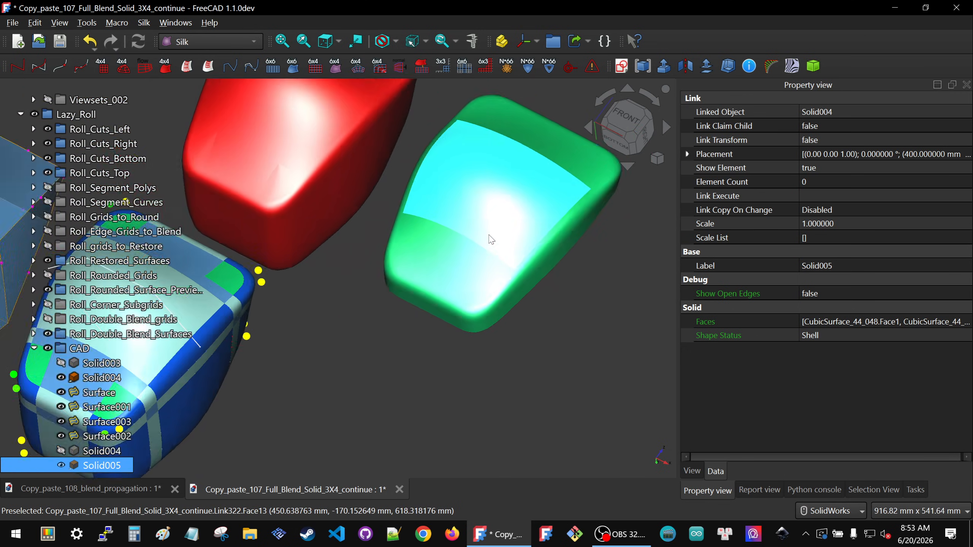
# Examine the row of 3X4 solids from below and from the front, including the checkered blend surfaces.
pyautogui.scroll(2, 317, 304)
pyautogui.moveTo(317, 304); pyautogui.dragTo(338, 207, button='middle')
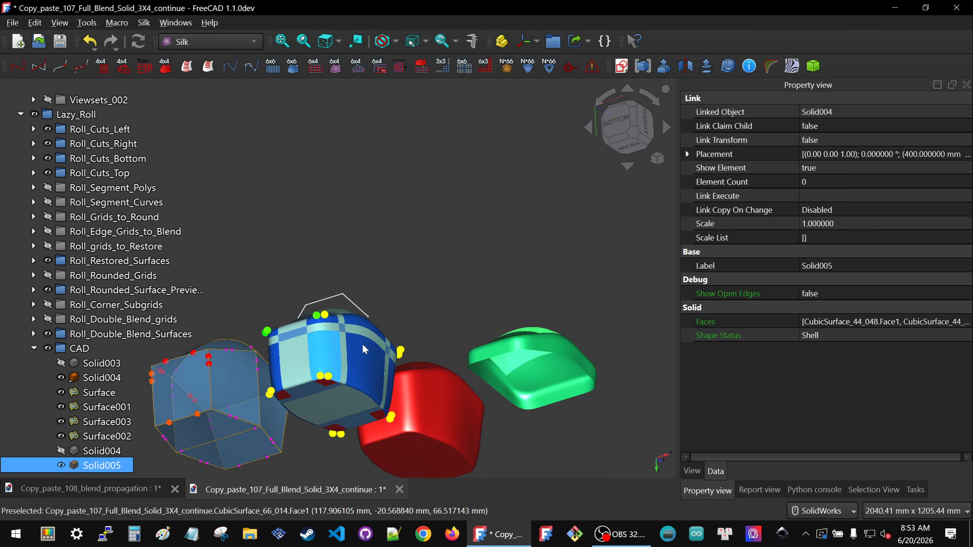
pyautogui.scroll(-2, 377, 344)
pyautogui.moveTo(378, 346); pyautogui.dragTo(524, 364, button='middle')
pyautogui.scroll(3, 356, 345)
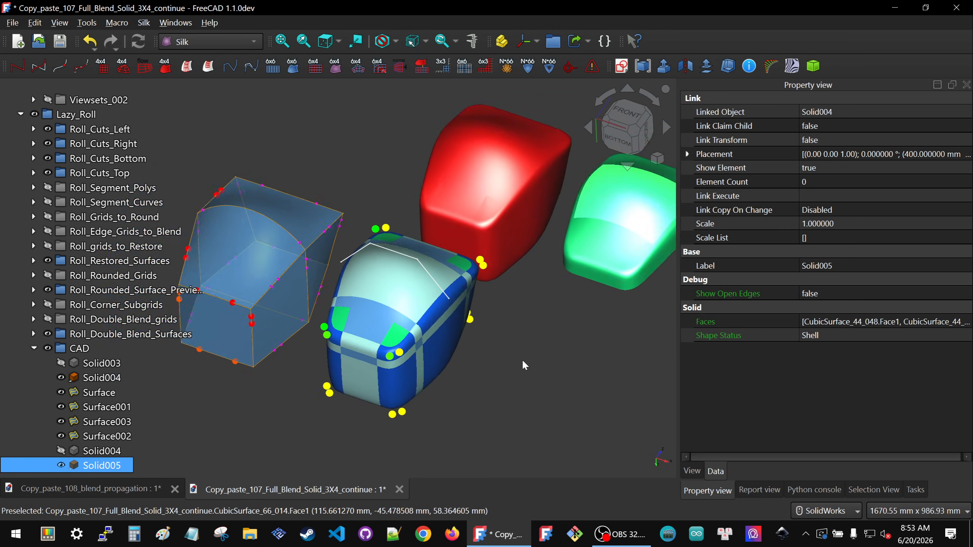
pyautogui.scroll(-1, 524, 362)
pyautogui.scroll(-1, 352, 291)
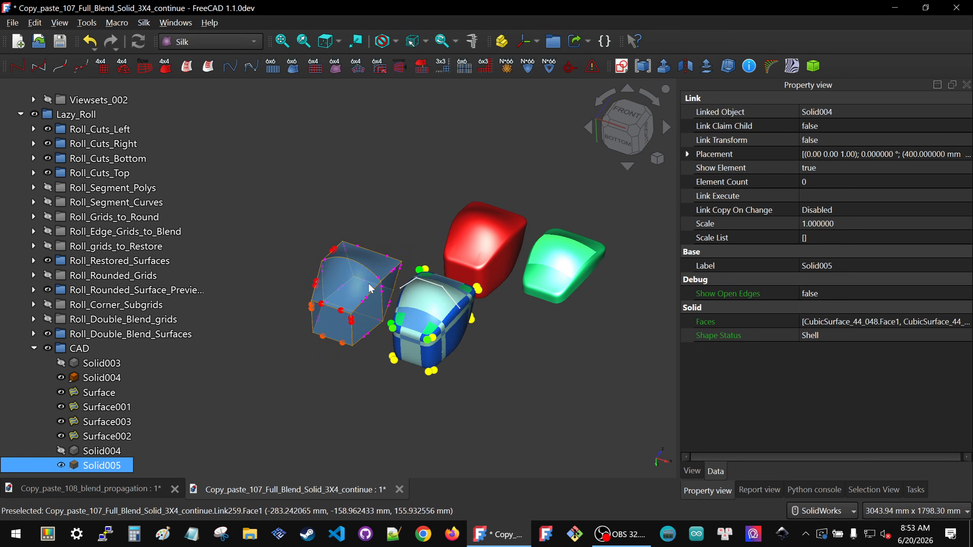
# Set u to 0.75 for the lower cut point on the front vertical edge of the transparent blue solid.
pyautogui.scroll(2, 369, 288)
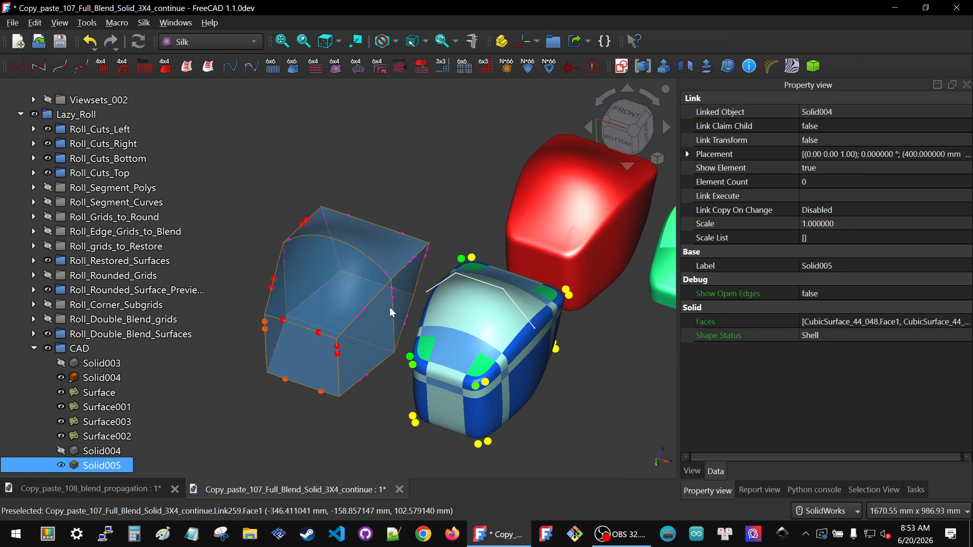
pyautogui.click(339, 353)
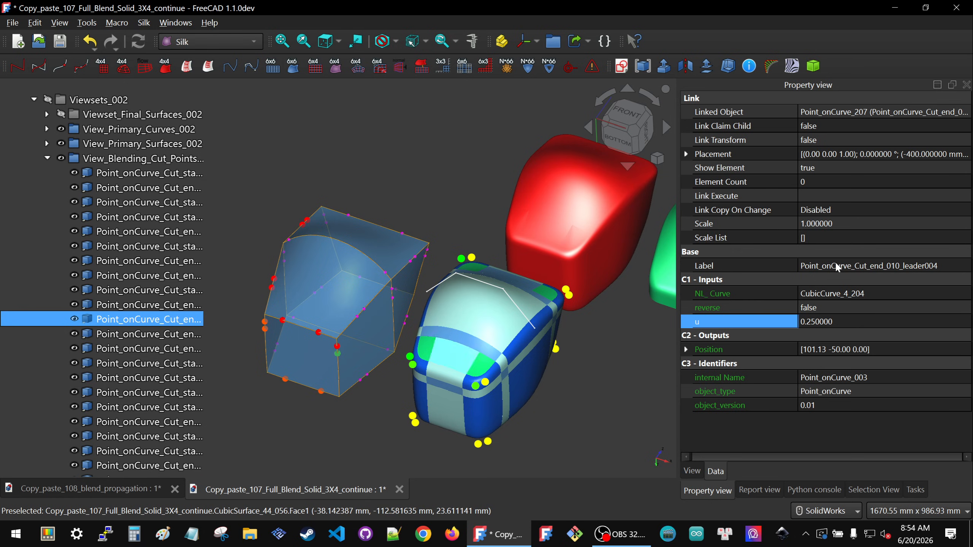
pyautogui.click(847, 321)
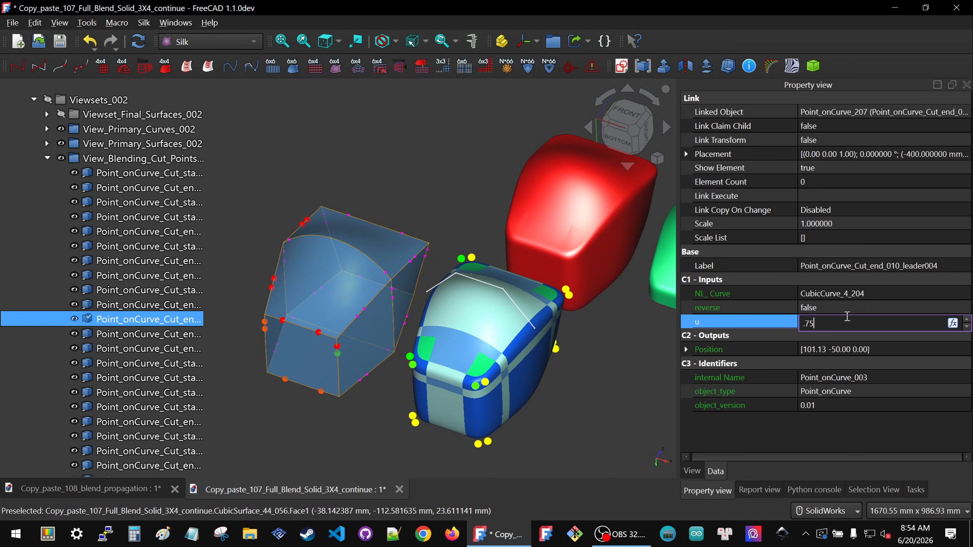
pyautogui.press('Return')
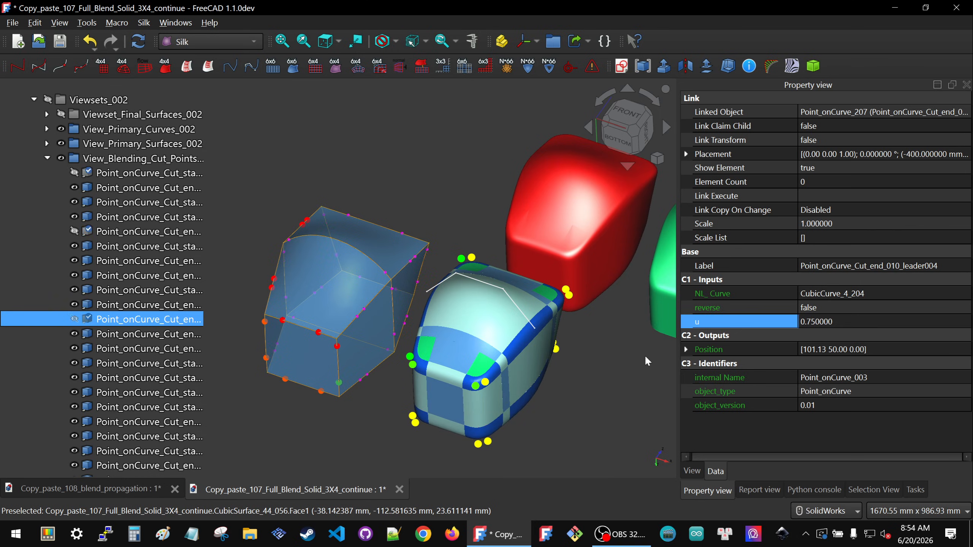
pyautogui.click(638, 353)
# Examine the cut points on the transparent solid against the checkered blend surfaces around the front face.
pyautogui.scroll(5, 360, 333)
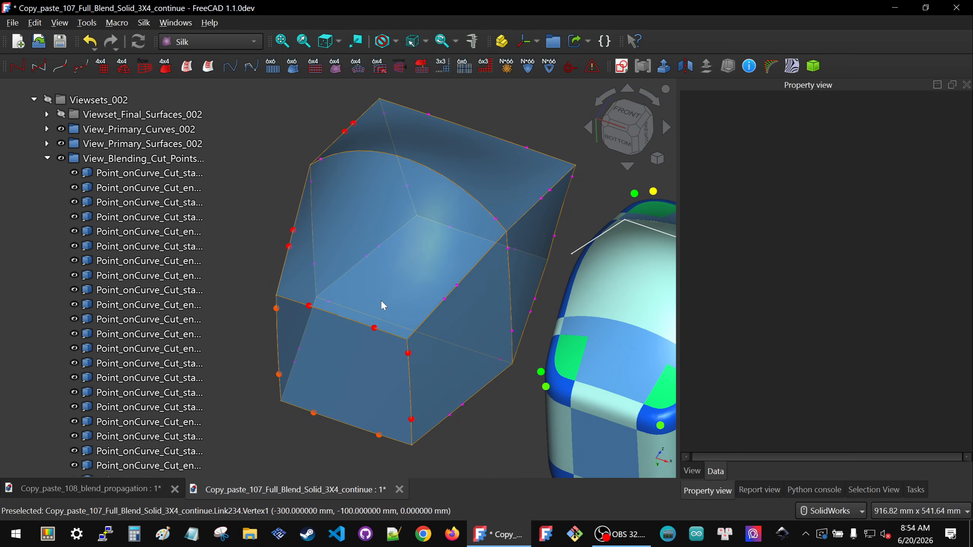
pyautogui.scroll(-2, 385, 305)
pyautogui.scroll(2, 401, 329)
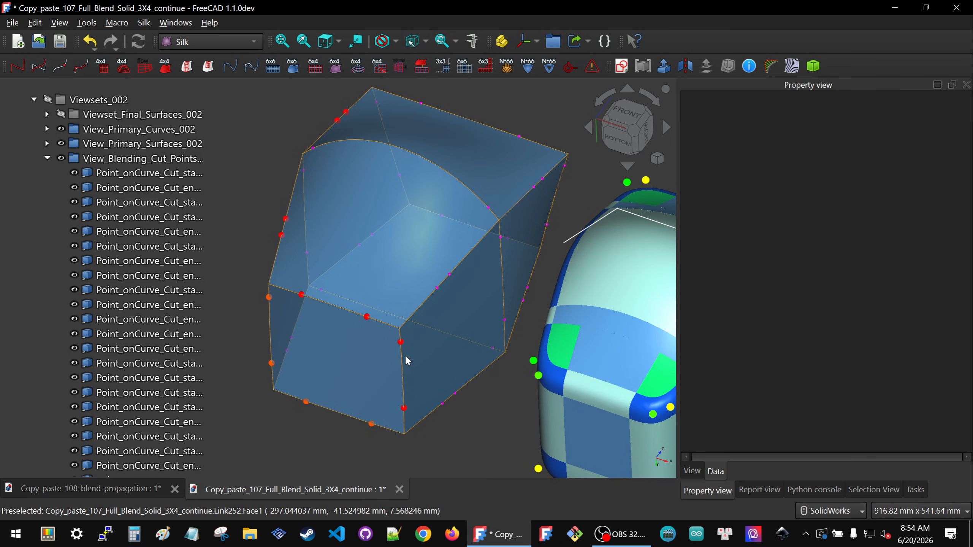
pyautogui.scroll(-3, 390, 277)
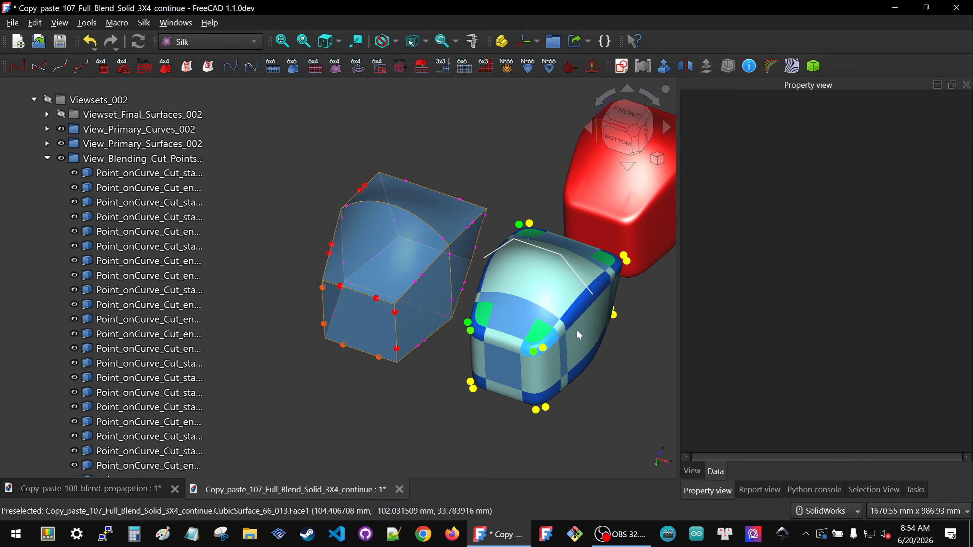
pyautogui.scroll(2, 391, 295)
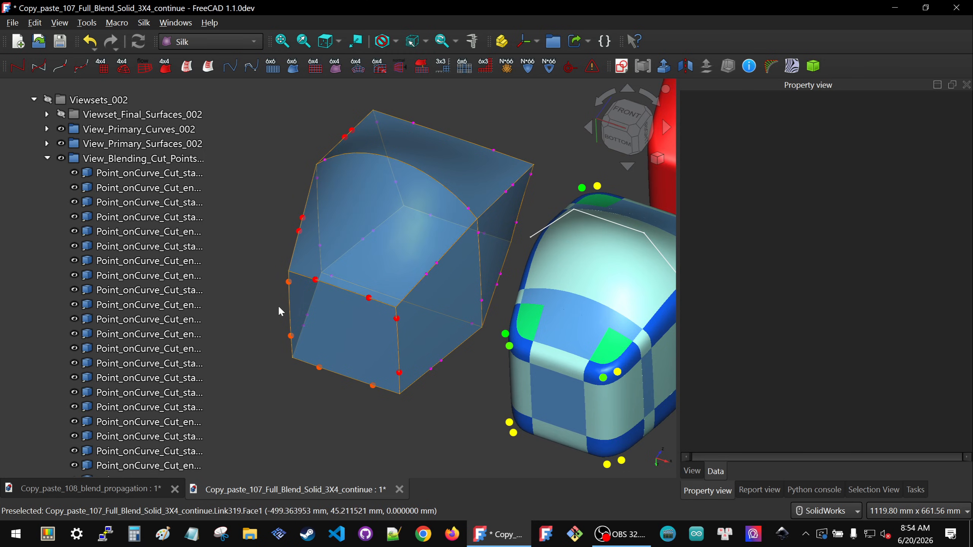
pyautogui.scroll(-2, 585, 343)
pyautogui.scroll(2, 625, 378)
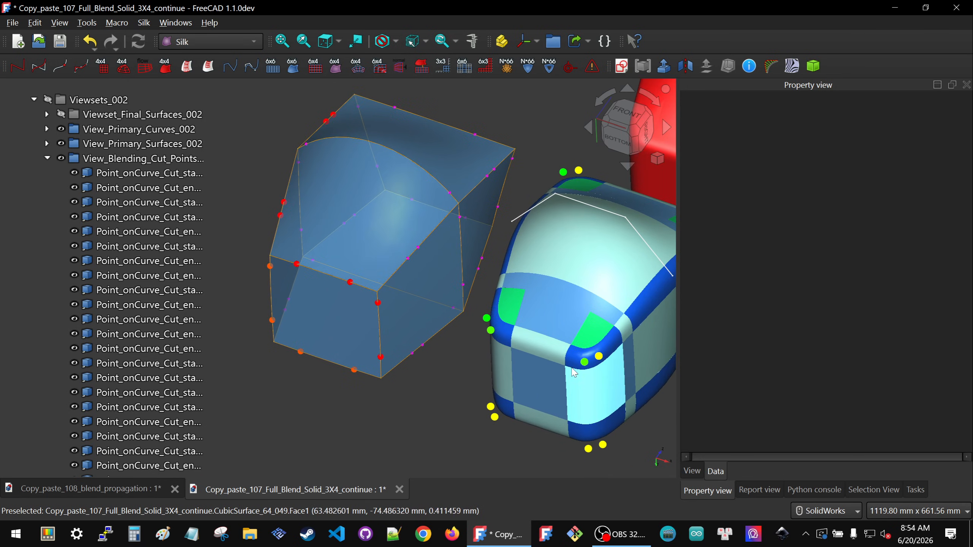
pyautogui.moveTo(576, 355); pyautogui.dragTo(492, 297, button='middle')
pyautogui.scroll(-5, 411, 314)
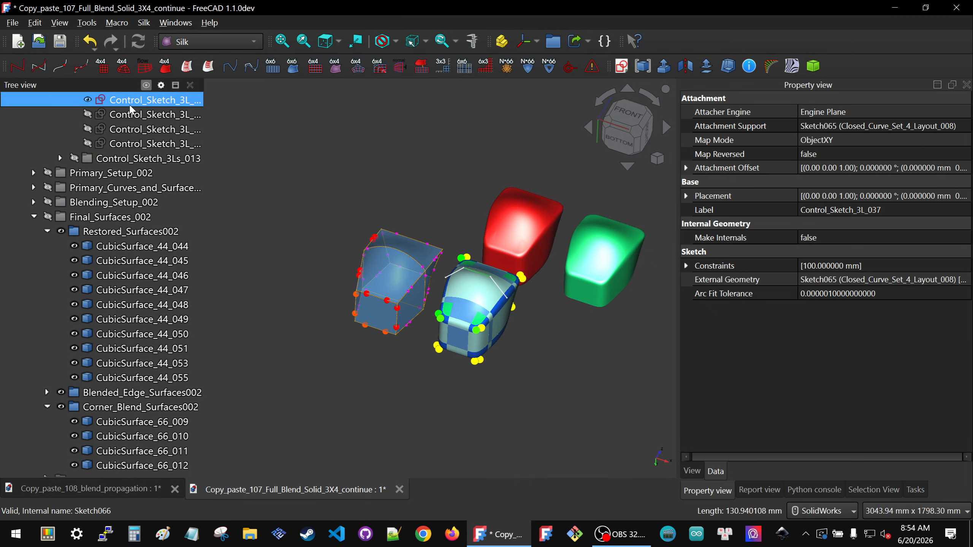
# Make the Control_Sketch_3Ls_012 group visible around the checkered solid.
pyautogui.scroll(2, 135, 123)
pyautogui.click(135, 176)
pyautogui.press('space')
pyautogui.scroll(5, 538, 309)
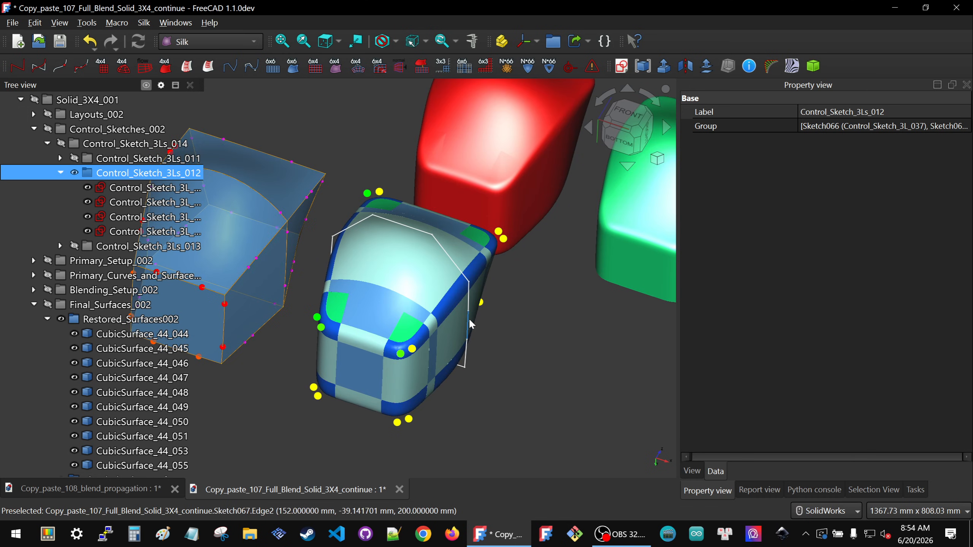
# Open the second control sketch in Control_Sketch_3Ls_012 for editing and section the view at the sketch plane.
pyautogui.click(468, 318)
pyautogui.doubleClick(126, 202)
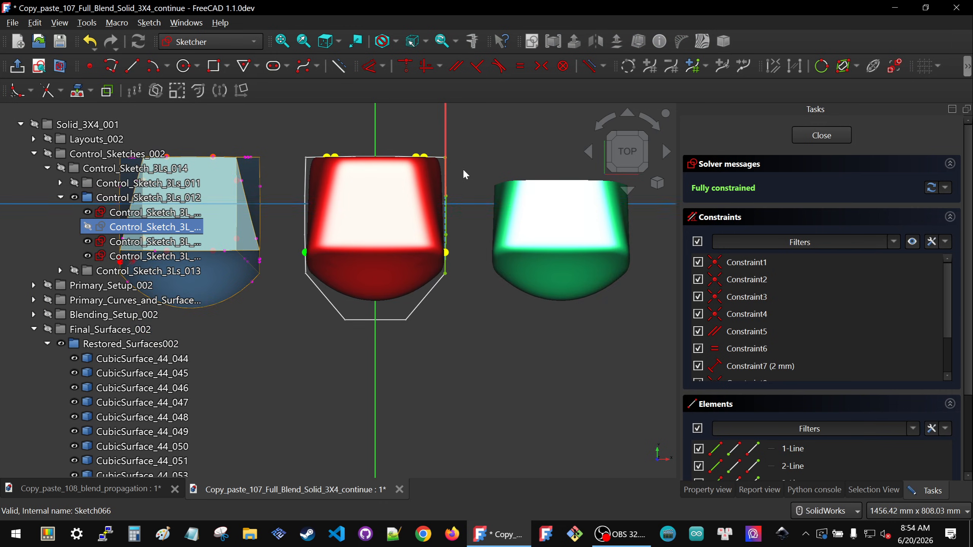
pyautogui.scroll(4, 458, 162)
pyautogui.scroll(-2, 456, 168)
pyautogui.click(106, 91)
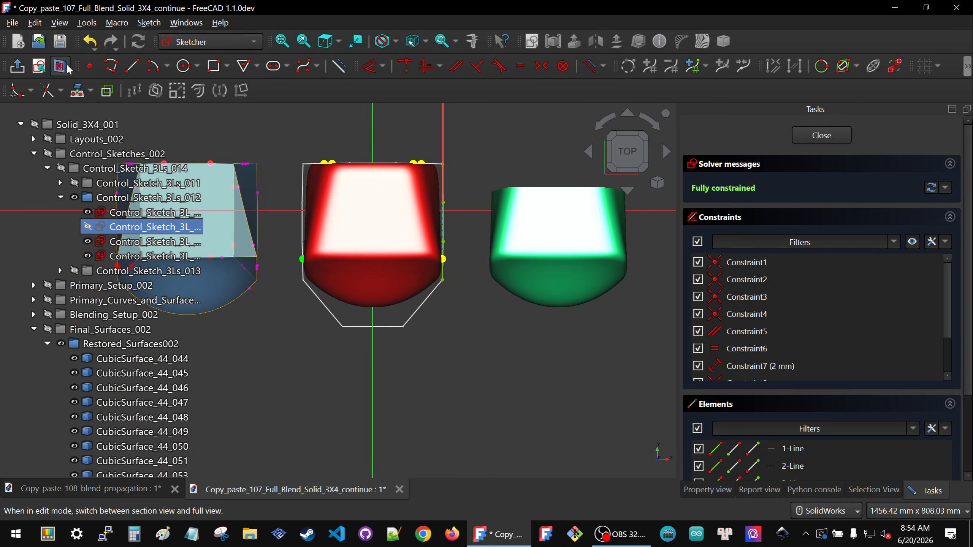
pyautogui.scroll(2, 429, 222)
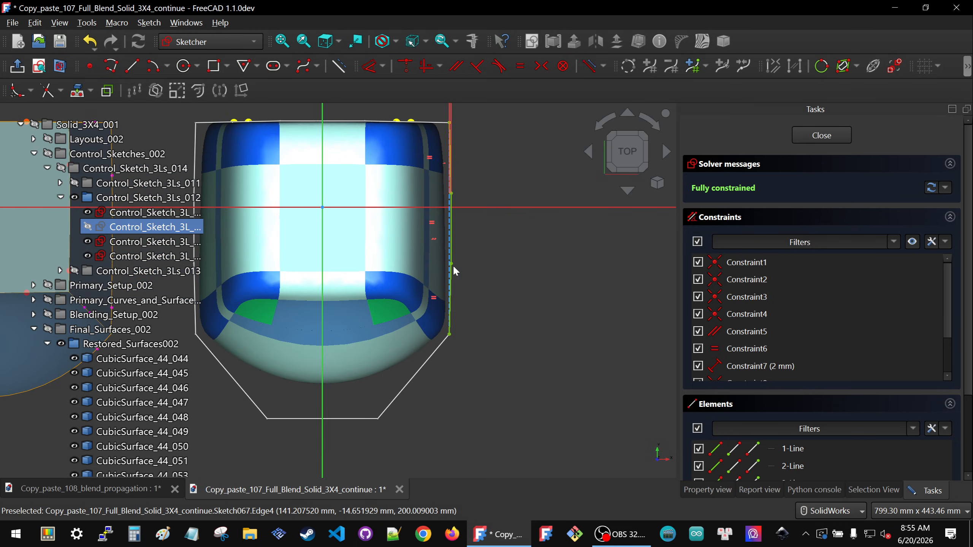
# Delete the 2 mm distance constraint from the control sketch.
pyautogui.scroll(-8, 465, 270)
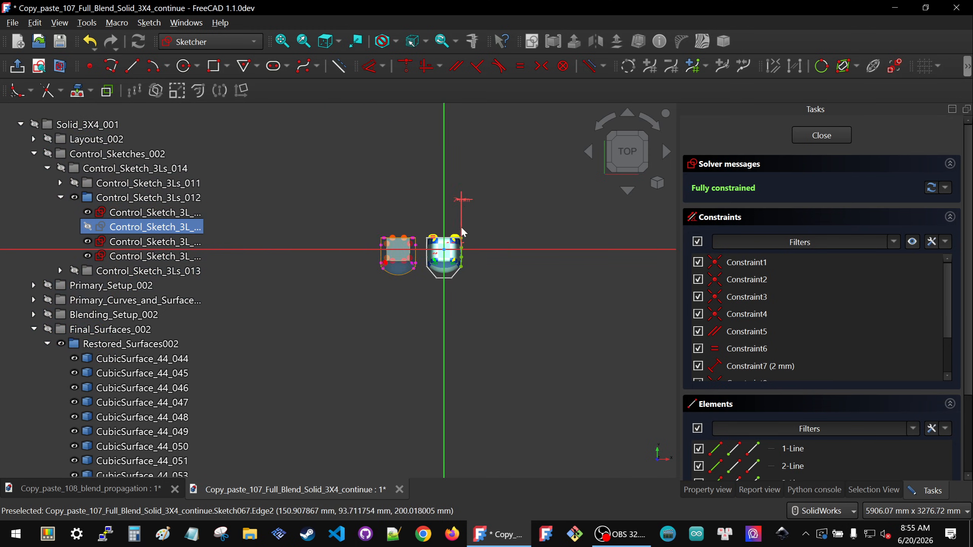
pyautogui.scroll(4, 457, 192)
pyautogui.scroll(5, 470, 318)
pyautogui.click(490, 286)
pyautogui.press('Delete')
# Pull the sketch's short vertical line inward, constrain it 20 mm horizontally from the dashed reference edge, and close the sketch.
pyautogui.moveTo(420, 314); pyautogui.dragTo(396, 313)
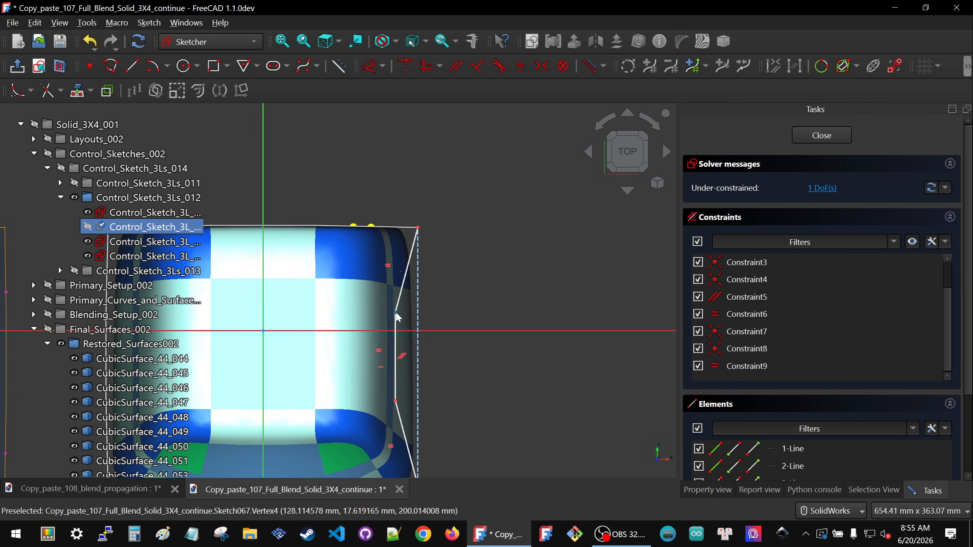
pyautogui.press('d')
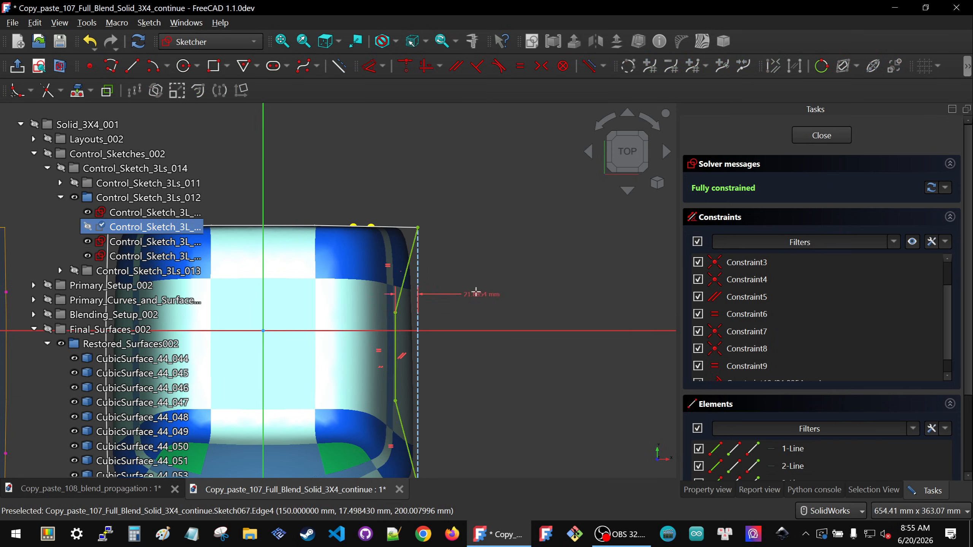
pyautogui.click(473, 291)
pyautogui.write('20')
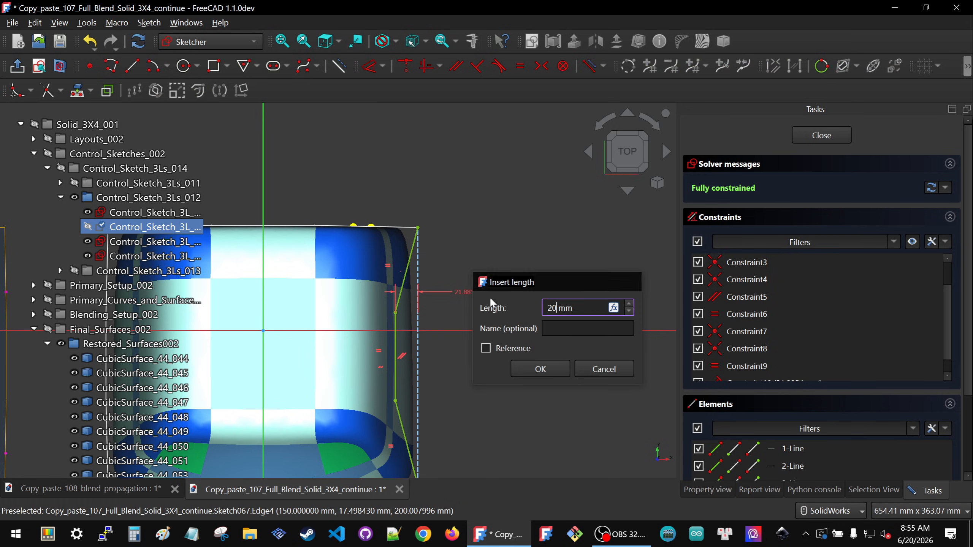
pyautogui.press('Return')
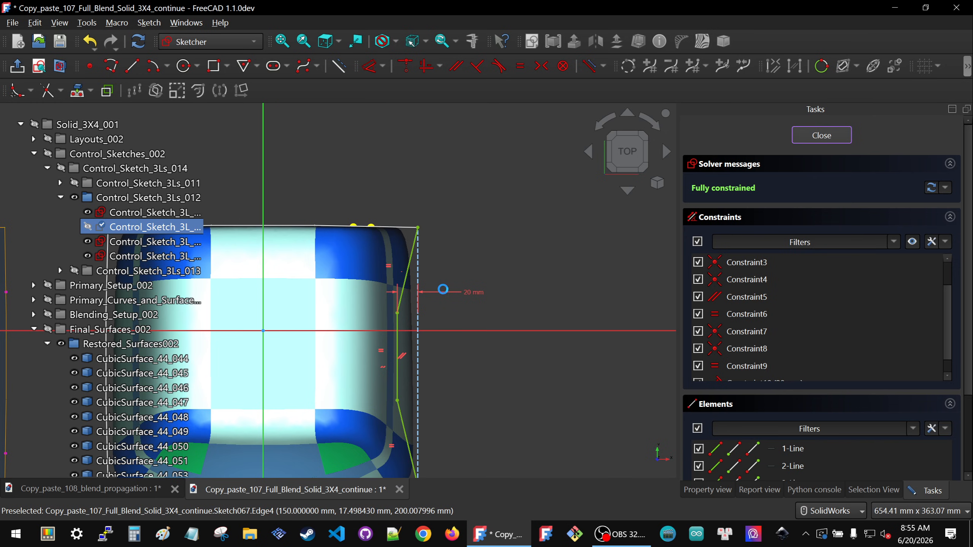
pyautogui.press('Escape')
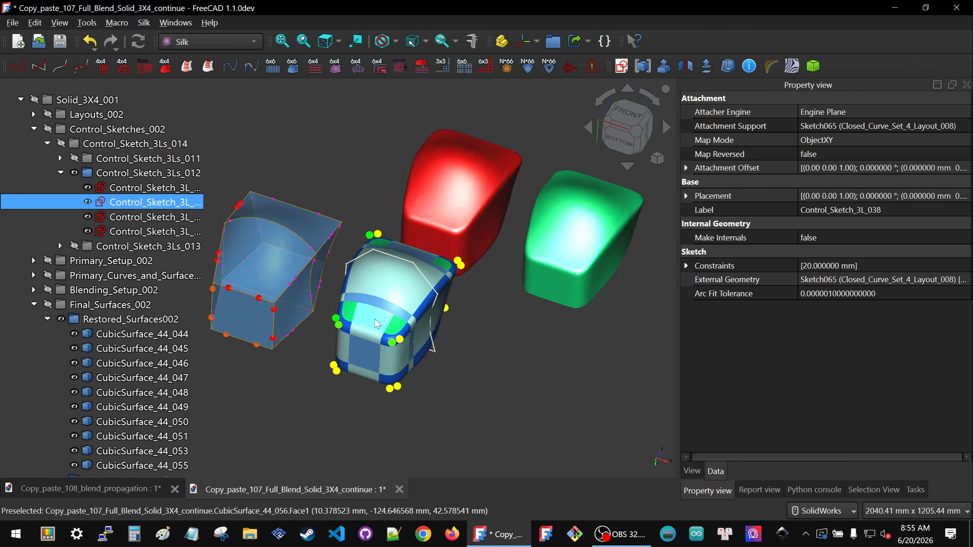
# Examine the updated checkered blend surfaces and green corner patches from several angles, comparing them with the red and green solids.
pyautogui.scroll(6, 336, 371)
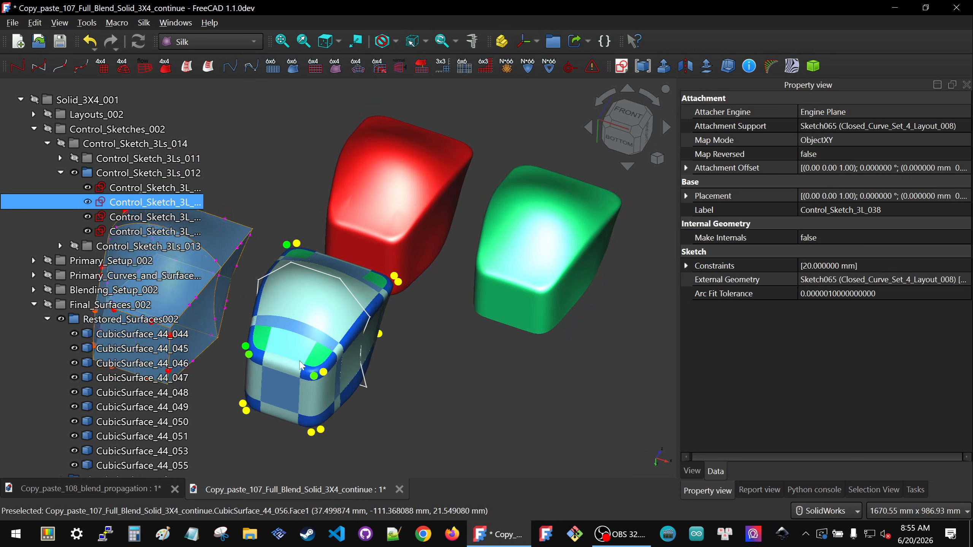
pyautogui.moveTo(335, 366); pyautogui.dragTo(301, 343, button='middle')
pyautogui.scroll(-1, 301, 344)
pyautogui.scroll(-1, 301, 344)
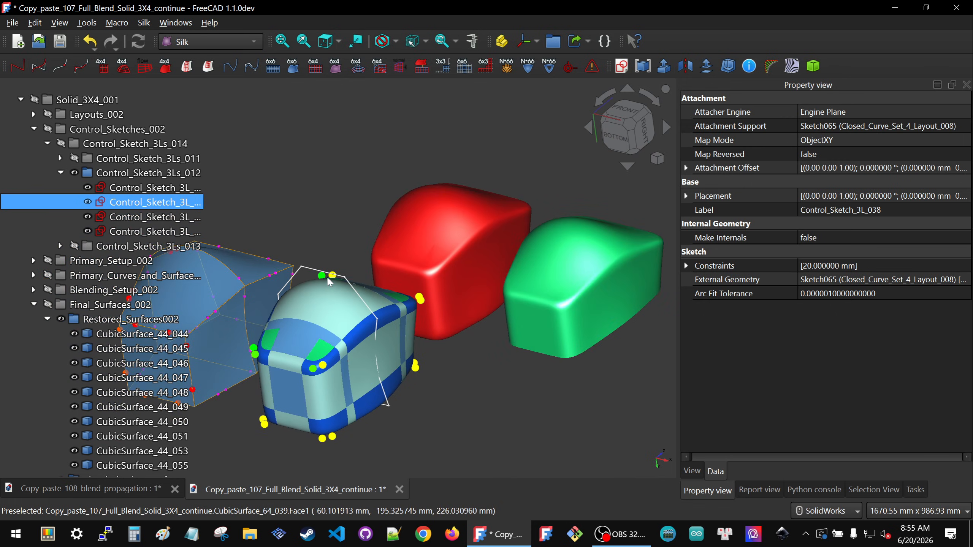
pyautogui.scroll(-1, 575, 282)
pyautogui.scroll(2, 507, 288)
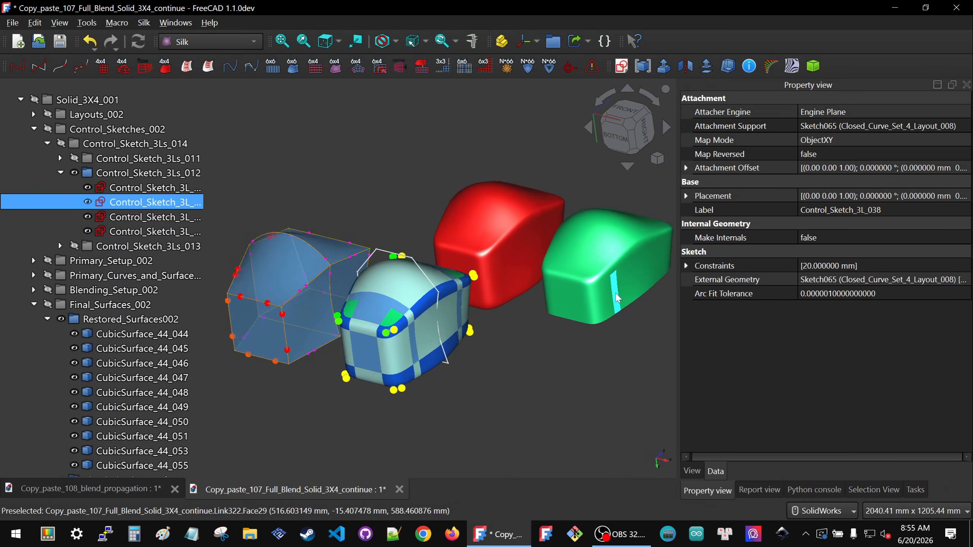
pyautogui.moveTo(399, 272); pyautogui.dragTo(416, 227, button='middle')
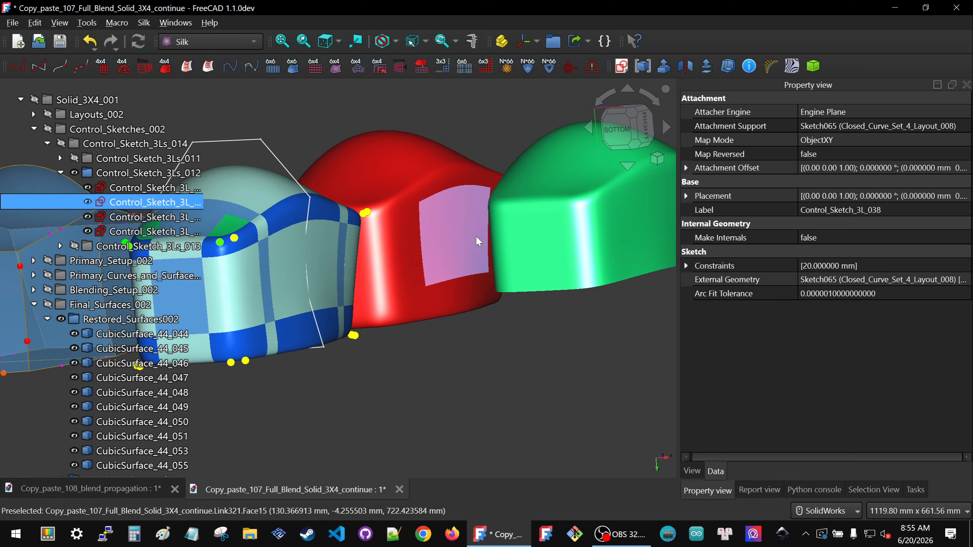
pyautogui.click(231, 226)
pyautogui.scroll(-1, 364, 253)
pyautogui.moveTo(385, 271); pyautogui.dragTo(391, 314, button='middle')
pyautogui.scroll(-3, 472, 330)
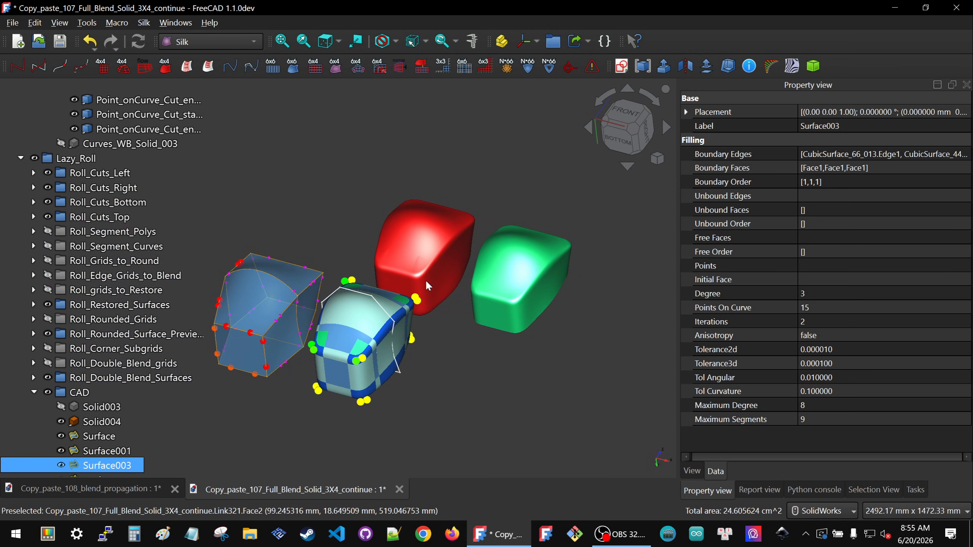
pyautogui.moveTo(431, 265); pyautogui.dragTo(430, 273, button='middle')
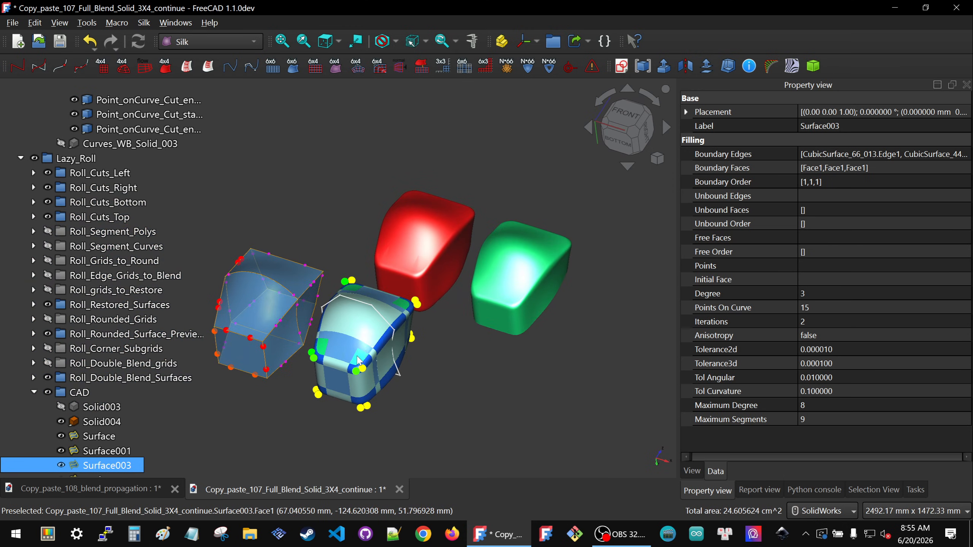
pyautogui.scroll(3, 359, 361)
# Turn on the surface geometry info display and inspect the control grids of CubicSurface_64_039 and the green corner fill Surface003.
pyautogui.click(523, 330)
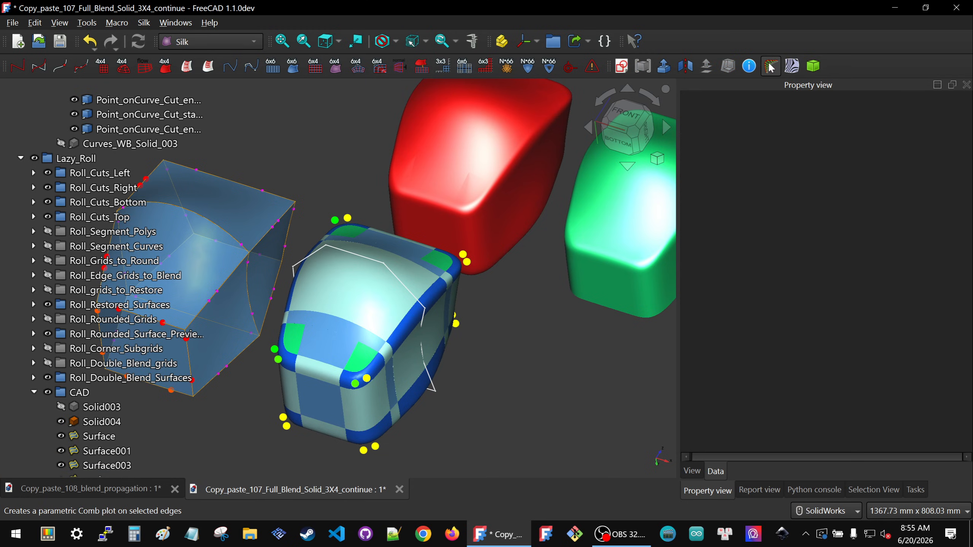
pyautogui.click(749, 65)
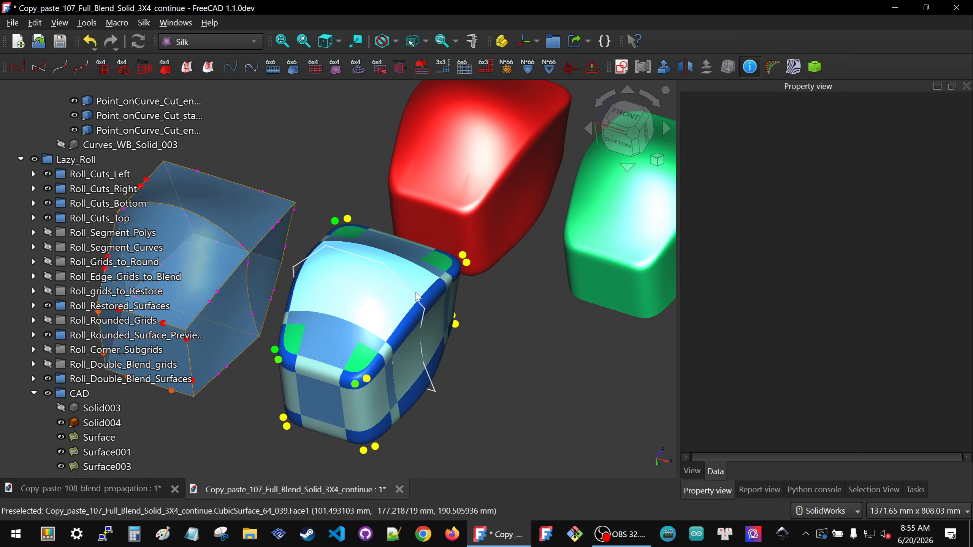
pyautogui.click(367, 334)
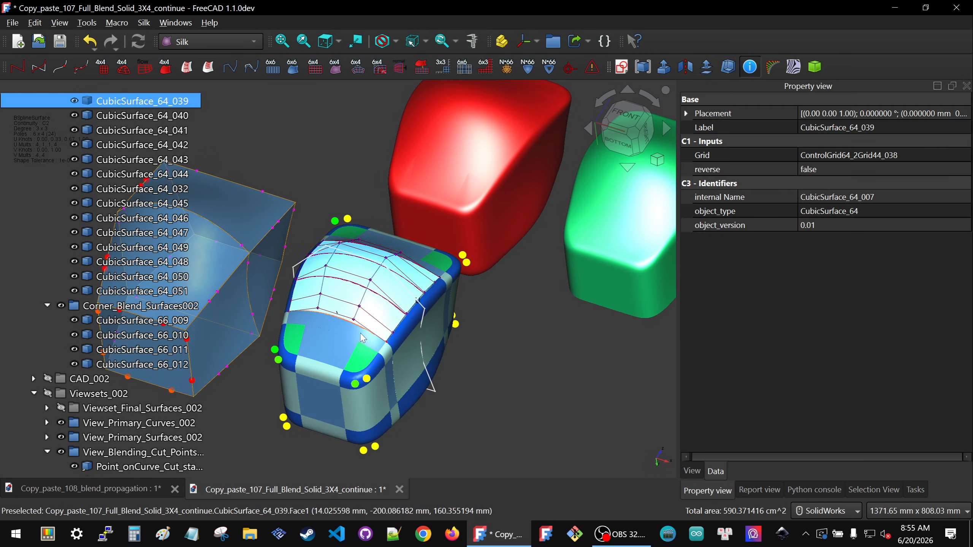
pyautogui.scroll(5, 359, 365)
pyautogui.click(360, 365)
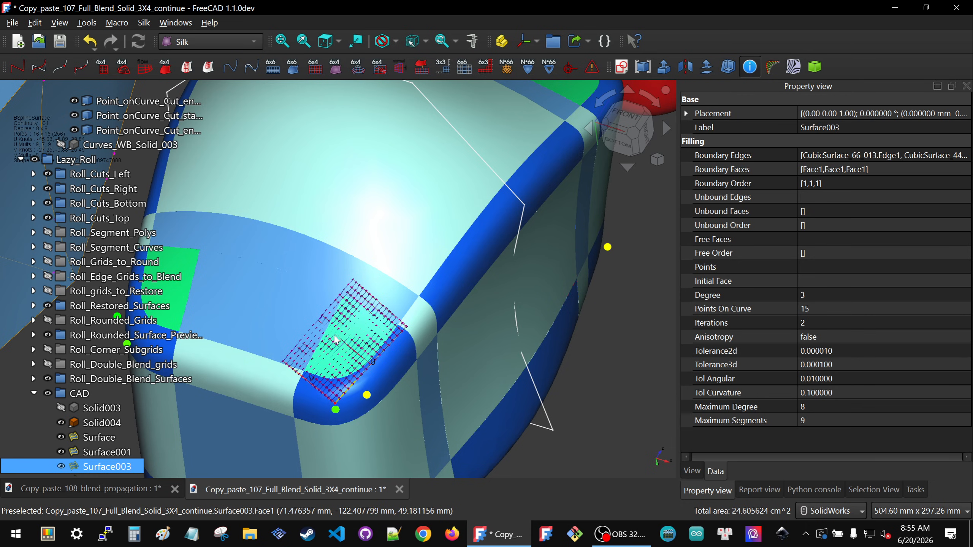
pyautogui.scroll(-3, 334, 335)
pyautogui.scroll(4, 334, 336)
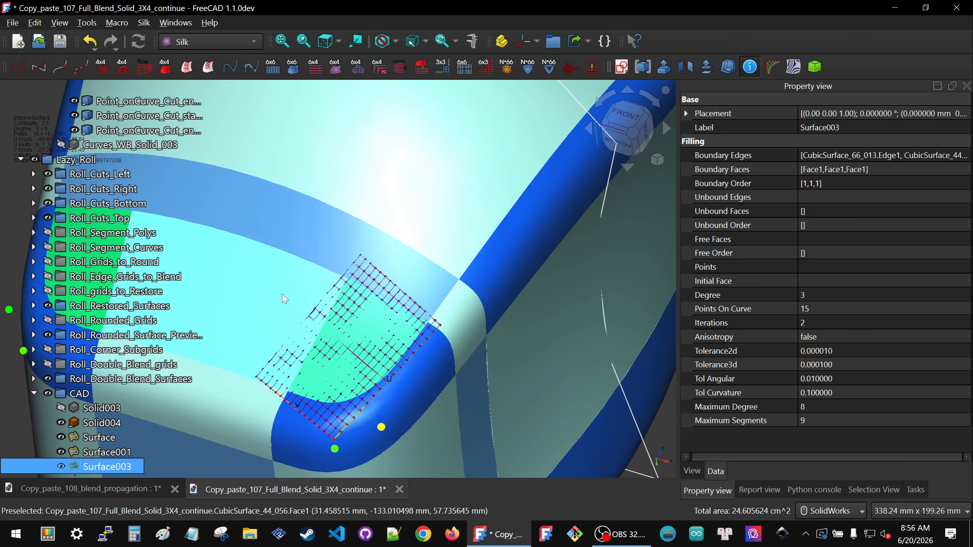
pyautogui.scroll(2, 288, 286)
pyautogui.scroll(8, 314, 412)
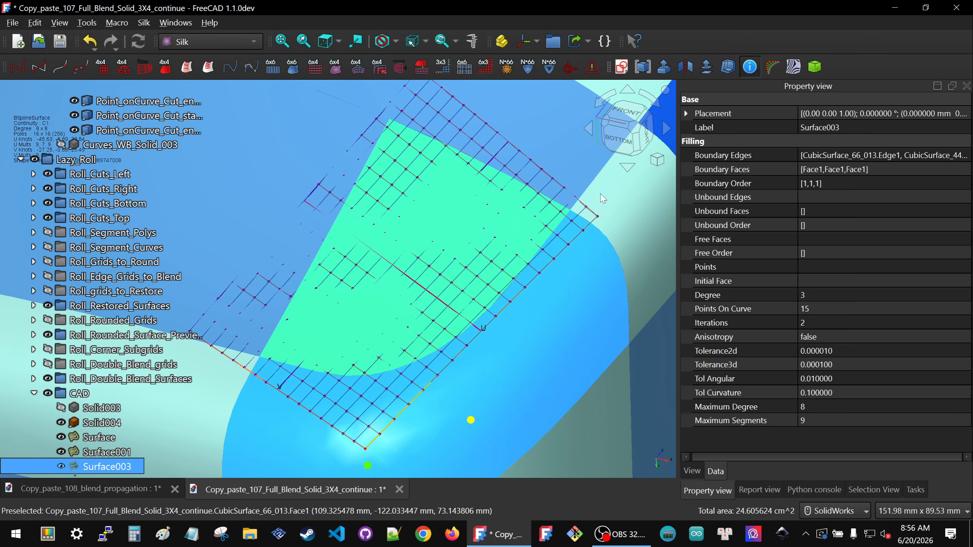
pyautogui.scroll(-6, 568, 191)
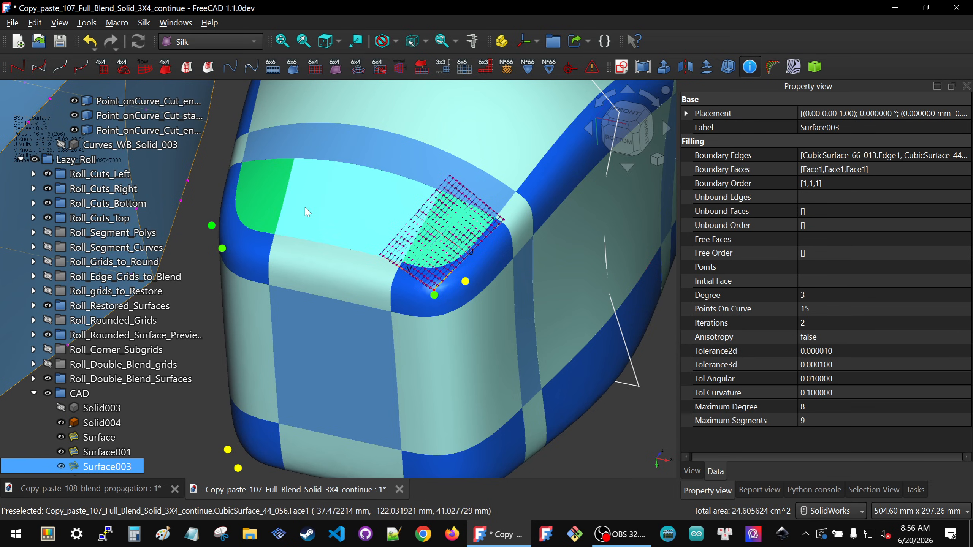
# Inspect the control grids of CubicSurface_44_056, the edge blend CubicSurface_64_048 and the corner blend CubicSurface_66_013.
pyautogui.click(333, 200)
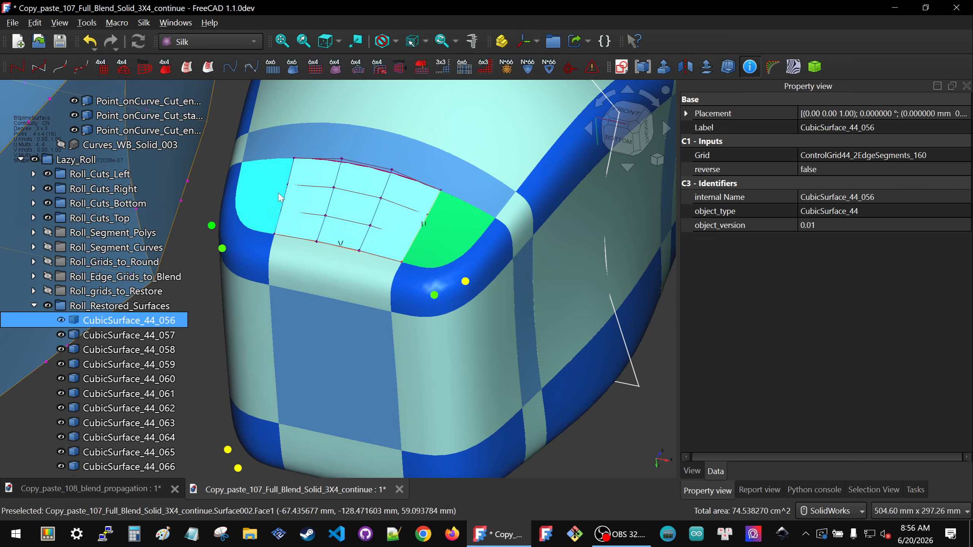
pyautogui.scroll(-8, 341, 290)
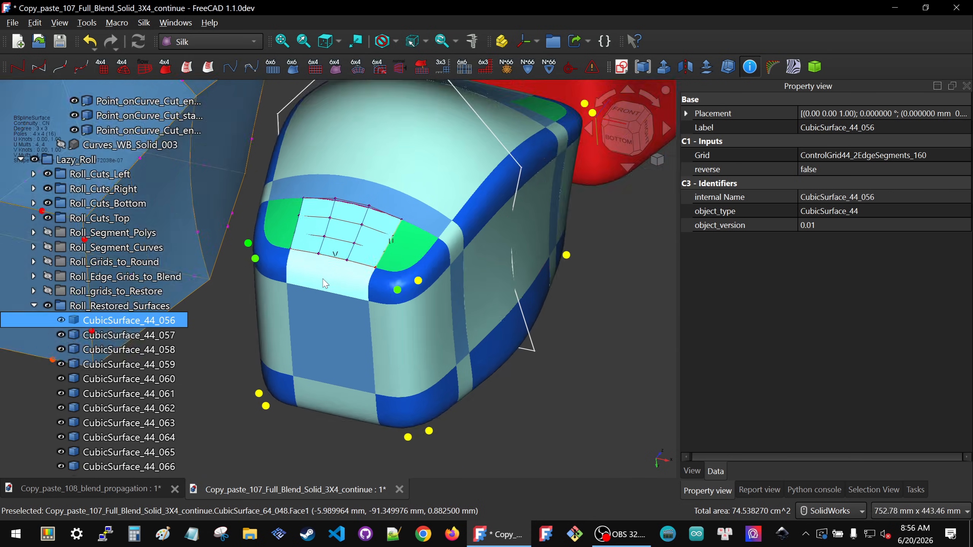
pyautogui.scroll(7, 340, 264)
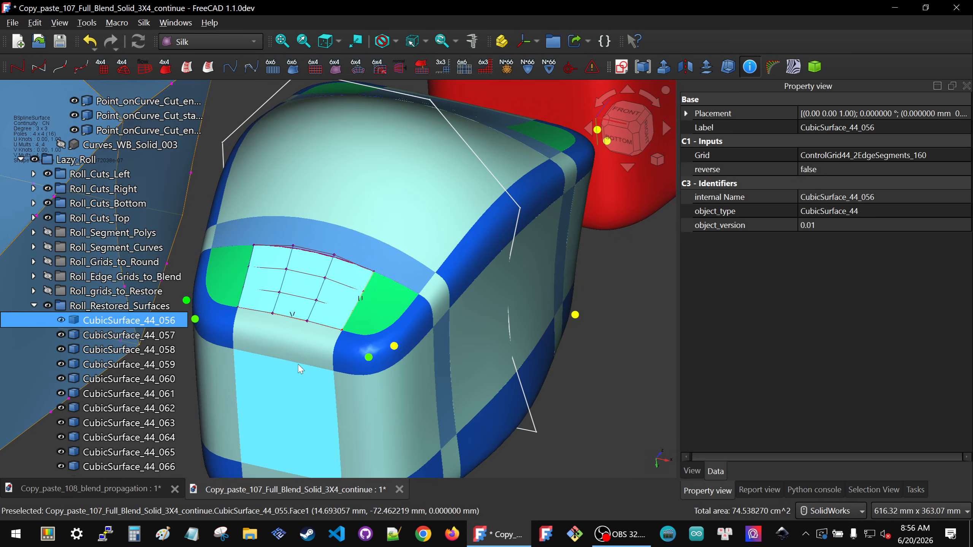
pyautogui.click(299, 351)
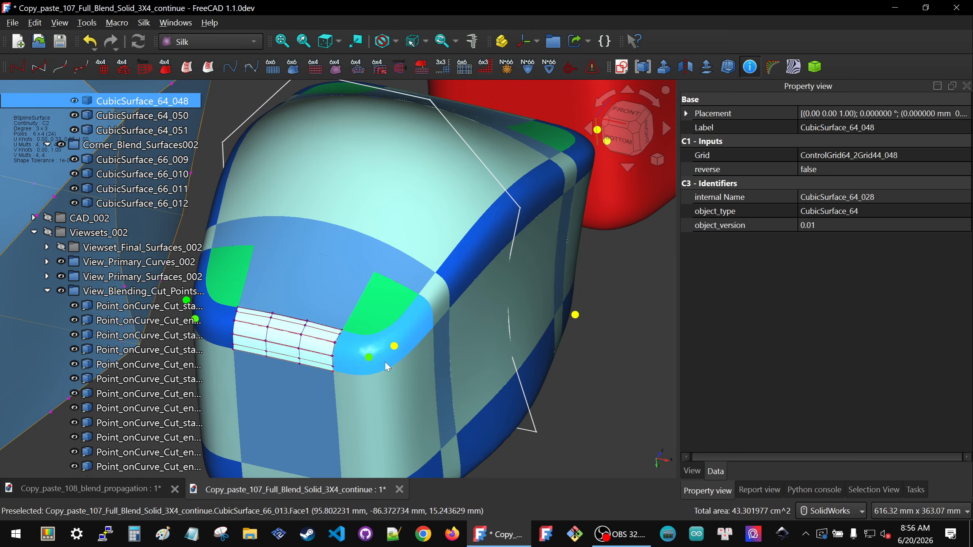
pyautogui.click(355, 353)
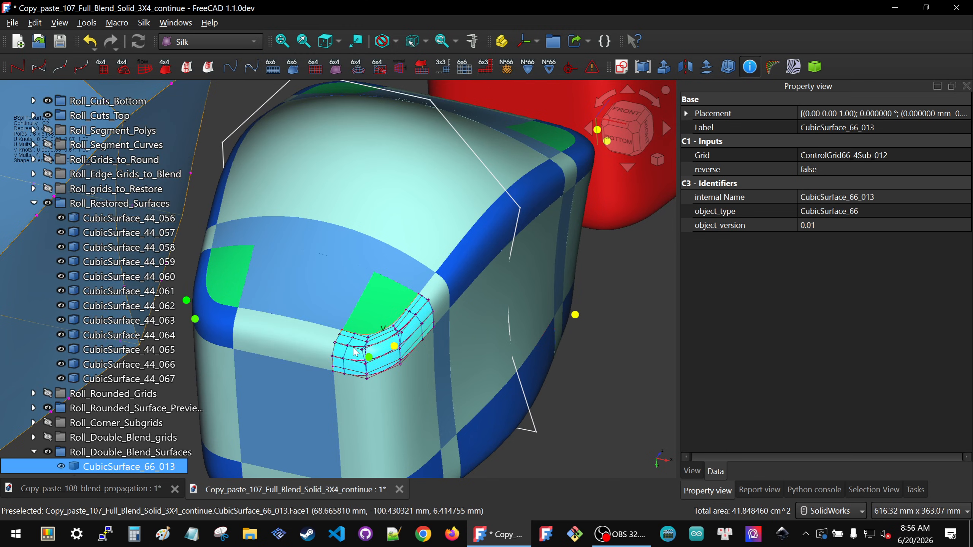
pyautogui.scroll(4, 356, 354)
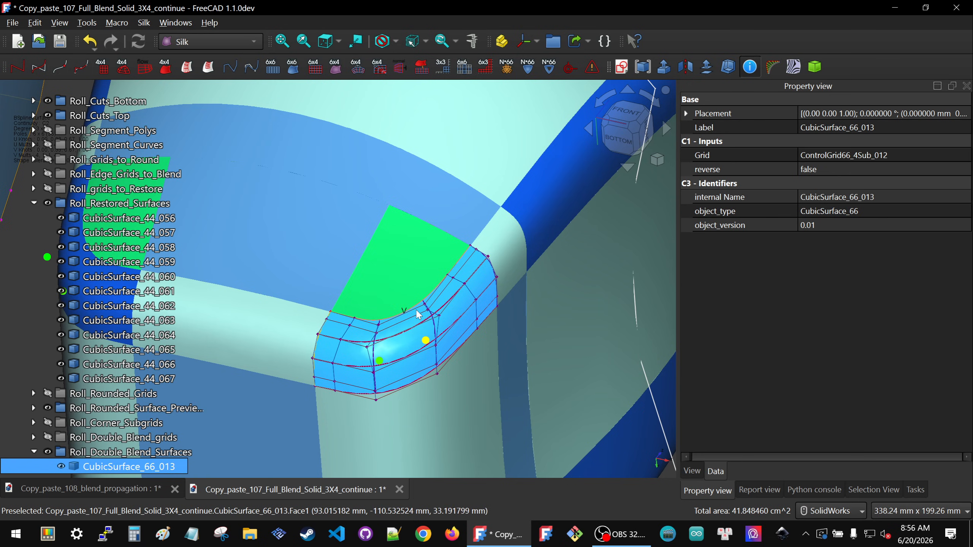
# Inspect the Surface003 pole grid up close against the neighbouring blend surfaces around the front corner.
pyautogui.click(410, 266)
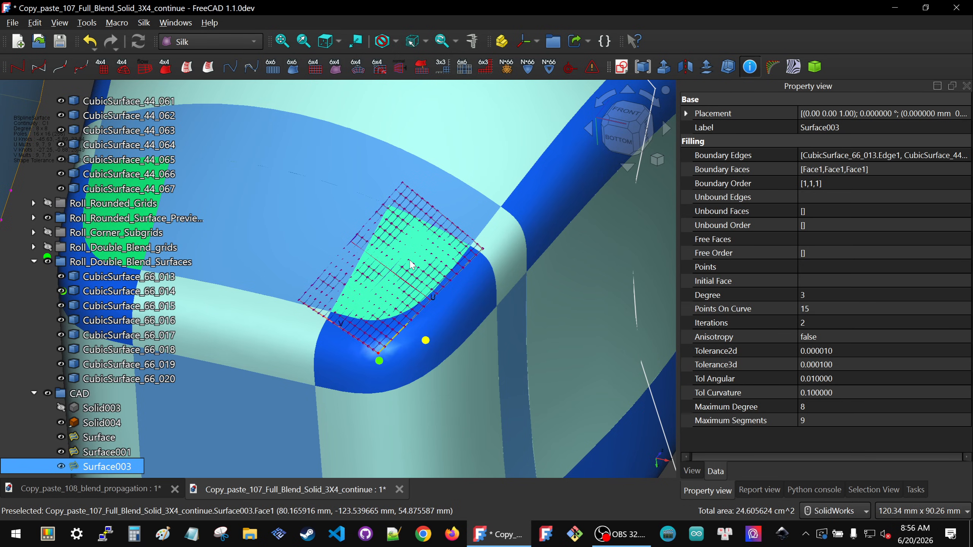
pyautogui.scroll(-5, 410, 266)
pyautogui.scroll(5, 409, 266)
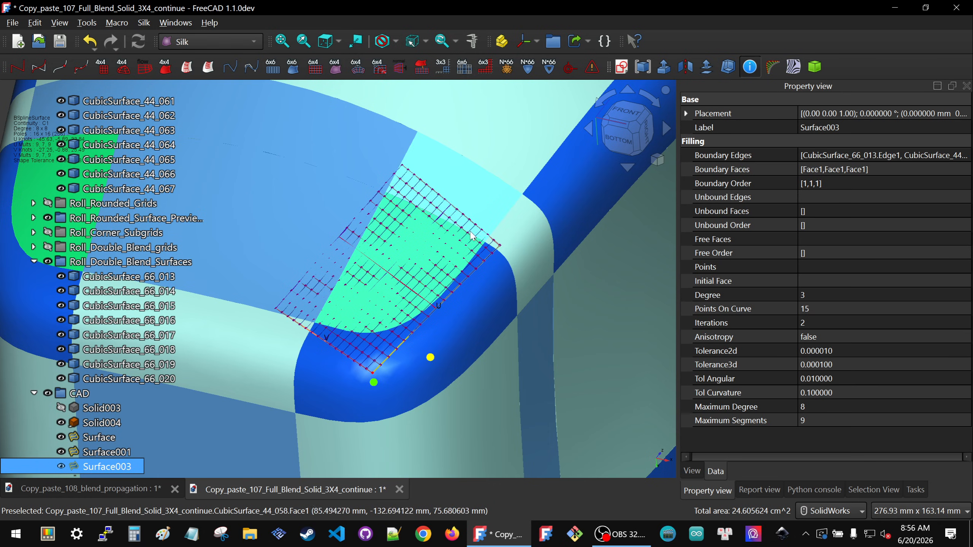
pyautogui.scroll(-4, 338, 326)
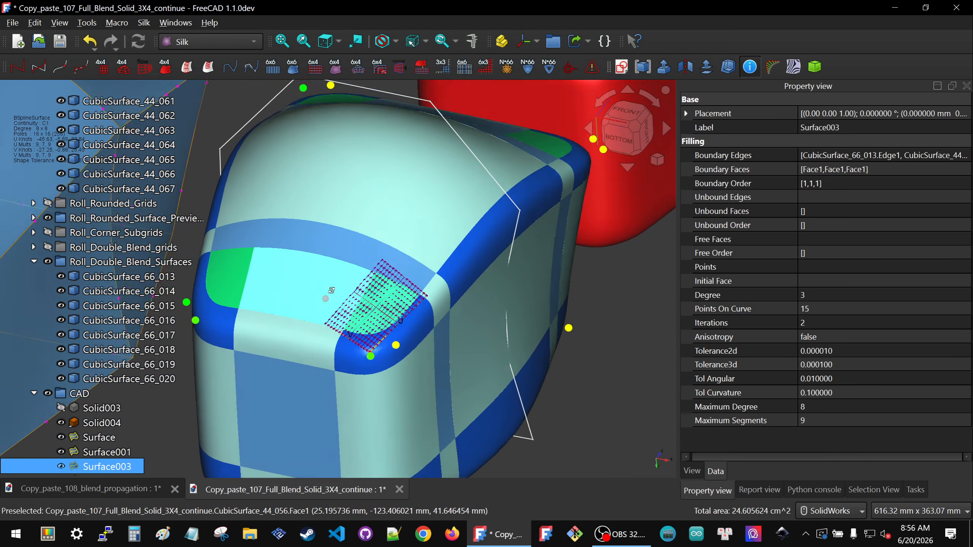
pyautogui.moveTo(331, 291); pyautogui.dragTo(380, 307, button='middle')
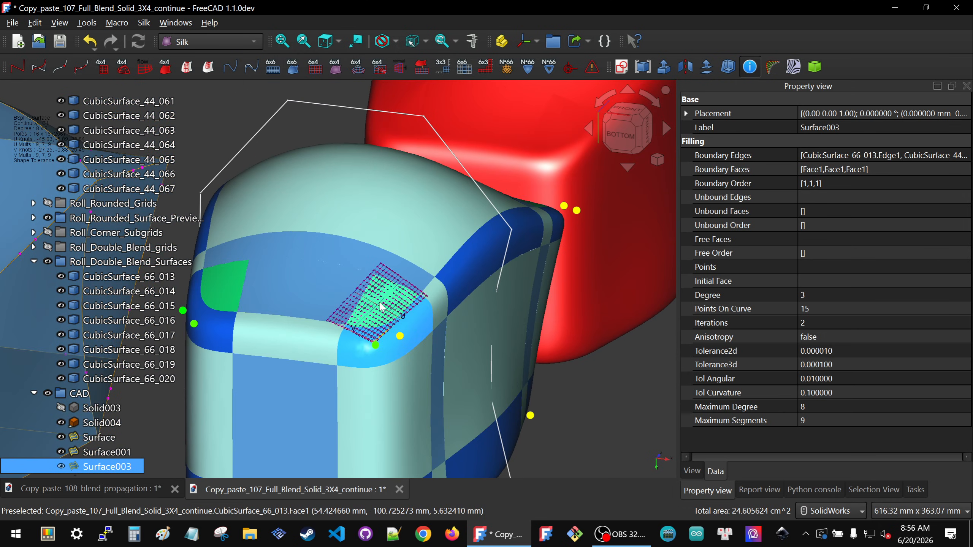
pyautogui.scroll(3, 381, 306)
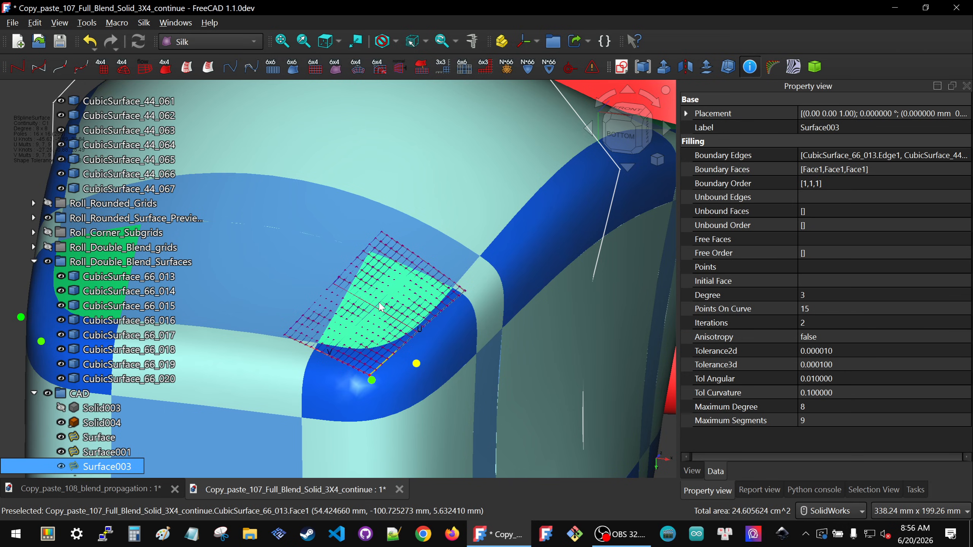
# Examine the same front corner on the red solid, show the control grid of its corner patch, and clear the selection.
pyautogui.scroll(-6, 379, 308)
pyautogui.scroll(5, 497, 190)
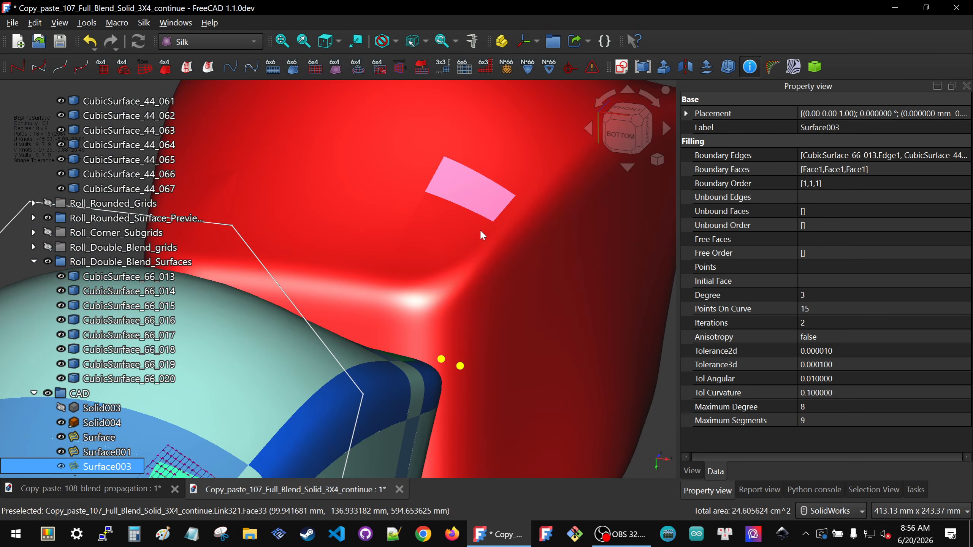
pyautogui.scroll(1, 482, 256)
pyautogui.moveTo(482, 255); pyautogui.dragTo(478, 279, button='middle')
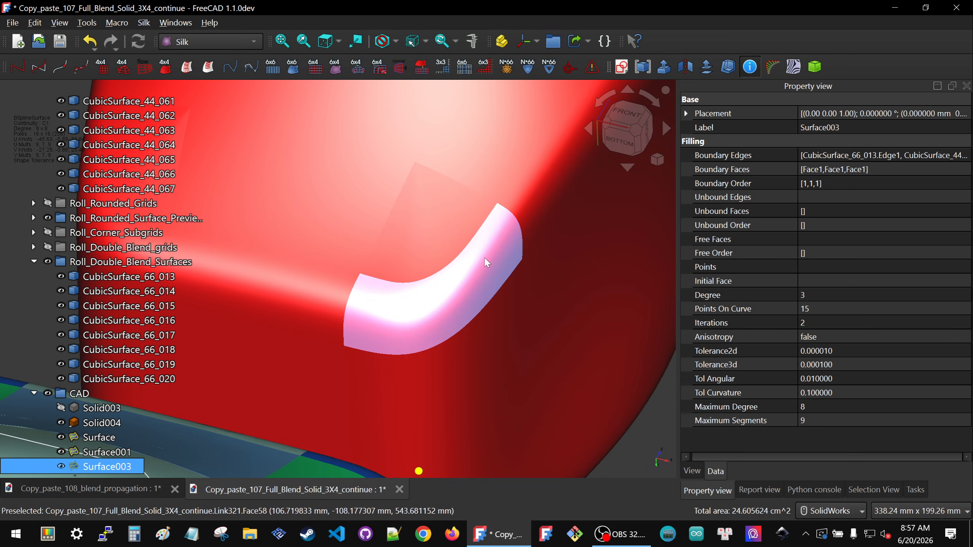
pyautogui.scroll(-6, 398, 300)
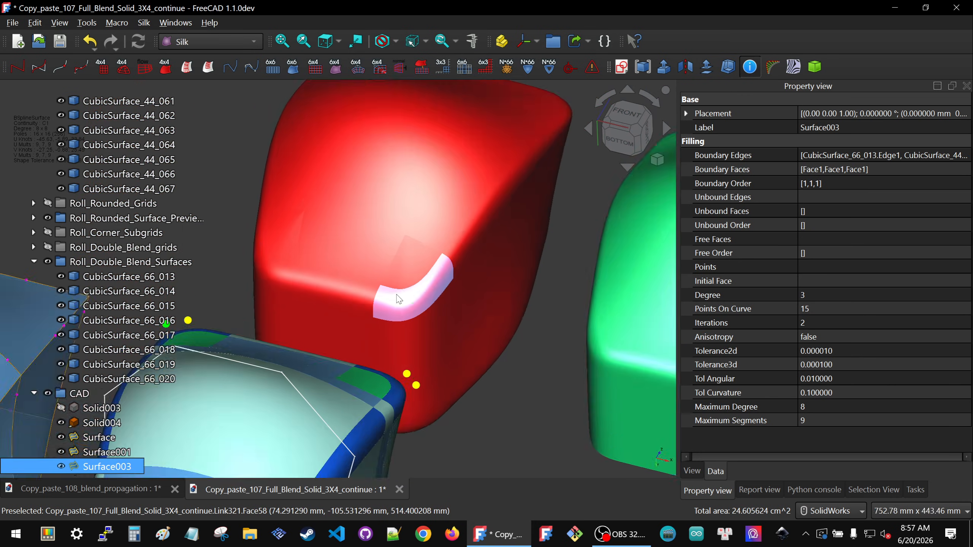
pyautogui.click(621, 330)
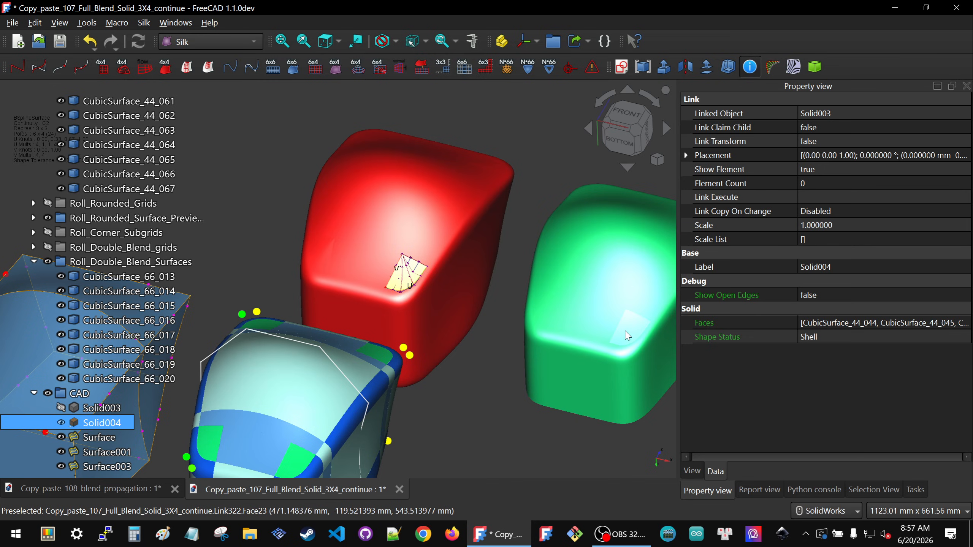
pyautogui.scroll(-2, 472, 323)
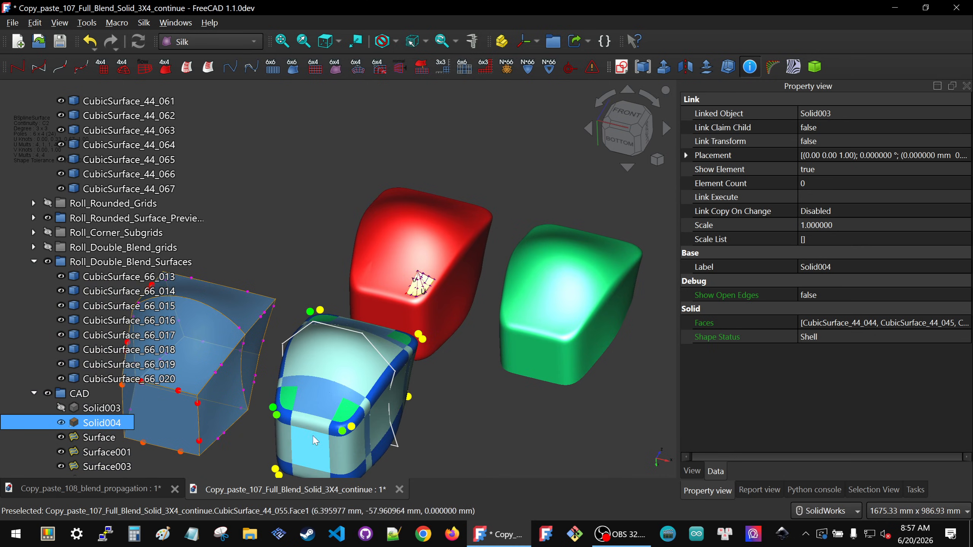
pyautogui.click(468, 344)
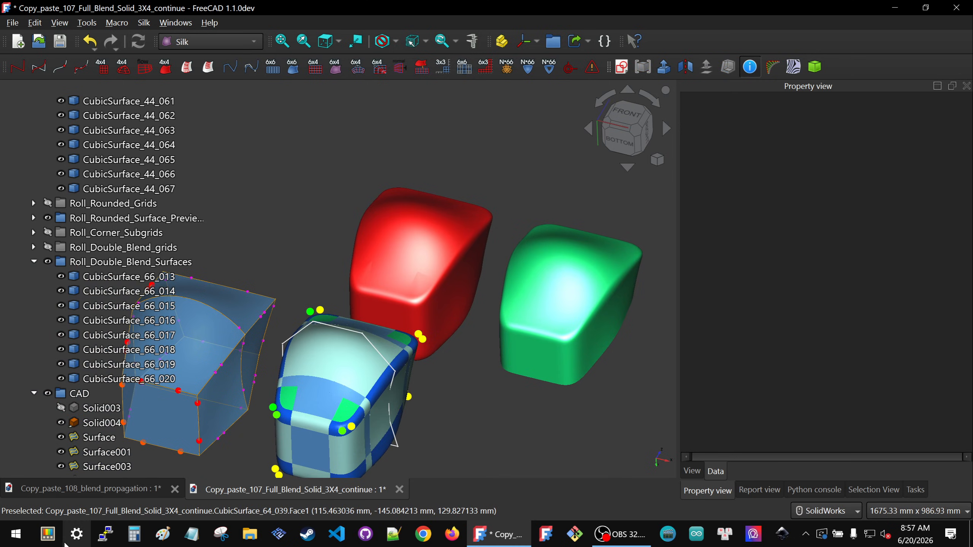
# Switch to the Copy_paste_108_blend_propagation document and review its filleted example boxes with looping blends around the plain cube.
pyautogui.click(89, 489)
pyautogui.moveTo(419, 218); pyautogui.dragTo(454, 235, button='middle')
pyautogui.scroll(6, 465, 195)
pyautogui.moveTo(451, 196); pyautogui.dragTo(419, 169, button='middle')
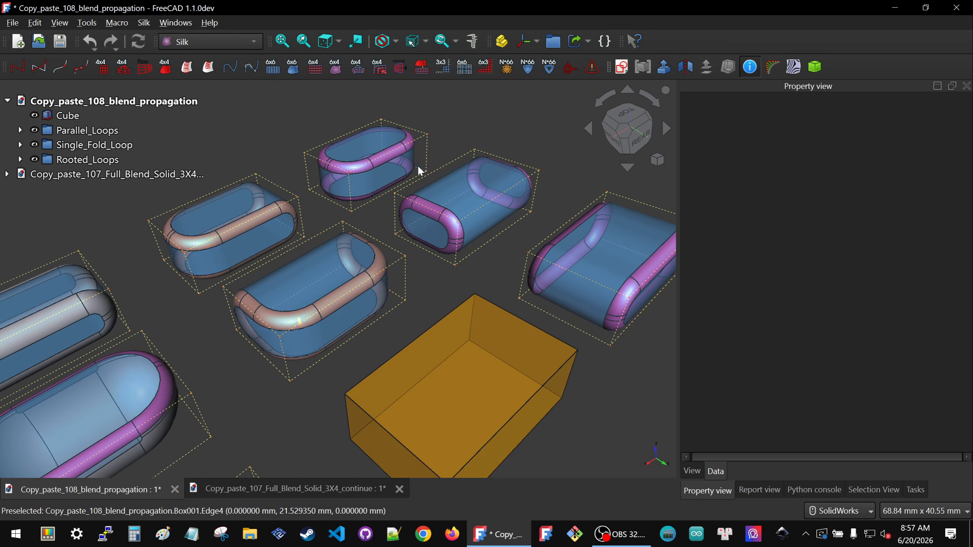
pyautogui.scroll(-4, 400, 169)
pyautogui.scroll(3, 404, 161)
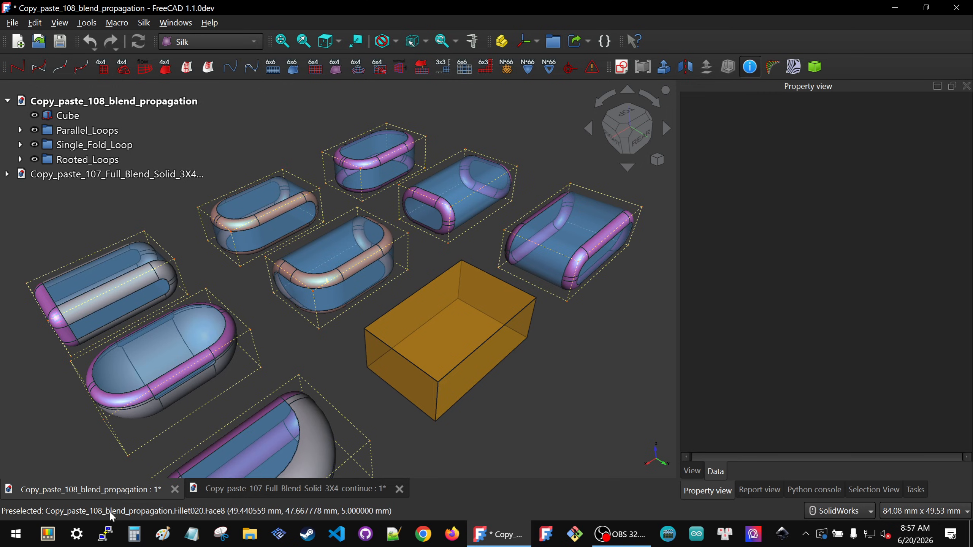
# Return to the Copy_paste_107_Full_Blend_Solid_3X4_continue document and examine the sharp-edged base solid with its control points up close.
pyautogui.click(209, 491)
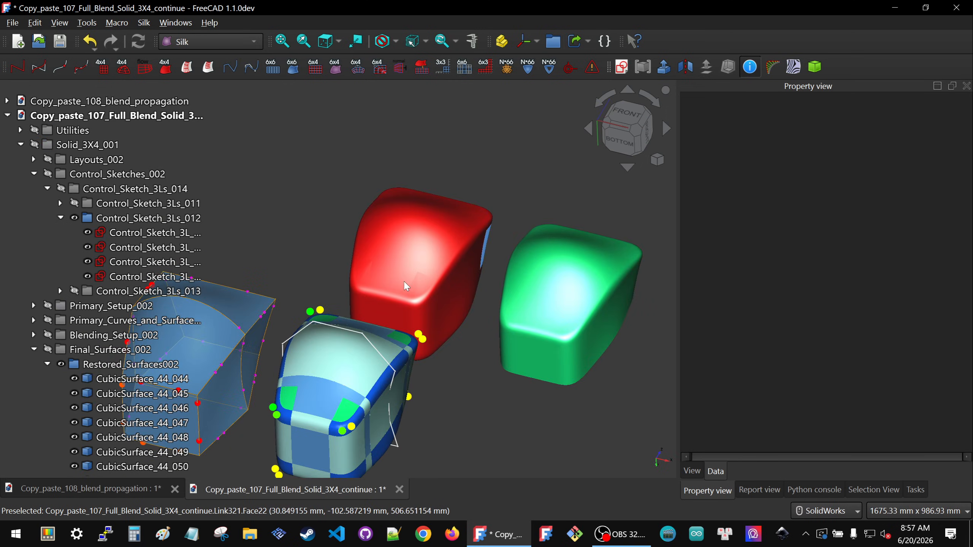
pyautogui.scroll(-4, 401, 293)
pyautogui.scroll(1, 378, 344)
pyautogui.scroll(2, 377, 344)
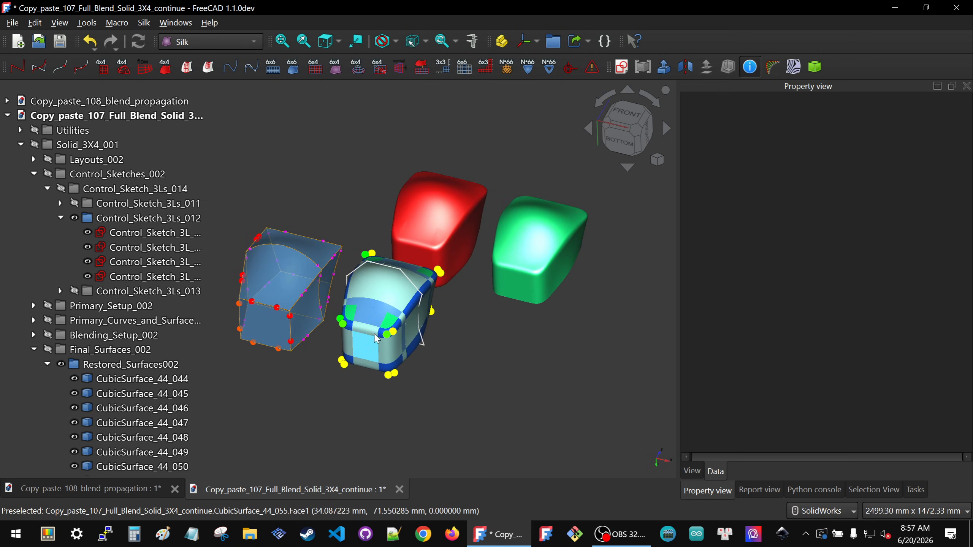
pyautogui.moveTo(378, 344); pyautogui.dragTo(364, 297, button='middle')
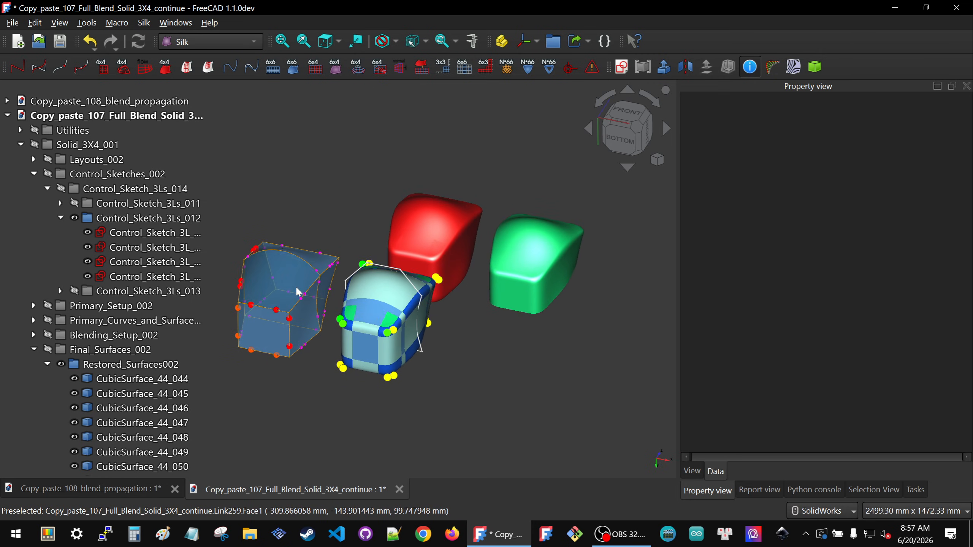
pyautogui.scroll(4, 295, 286)
pyautogui.scroll(3, 385, 298)
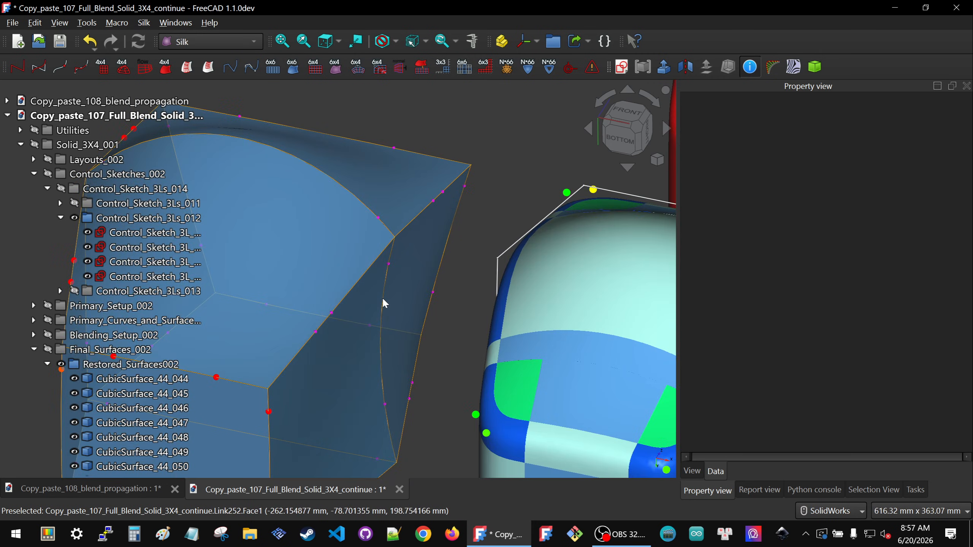
pyautogui.scroll(-4, 389, 249)
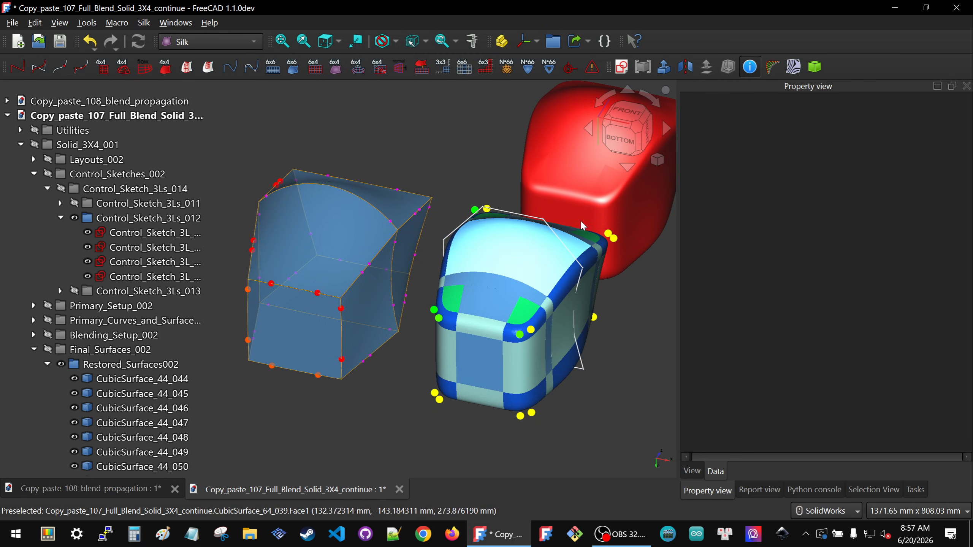
# Examine the edge blends and green corner patches of the multicoloured blended solid up close and alongside the other solids.
pyautogui.scroll(4, 593, 249)
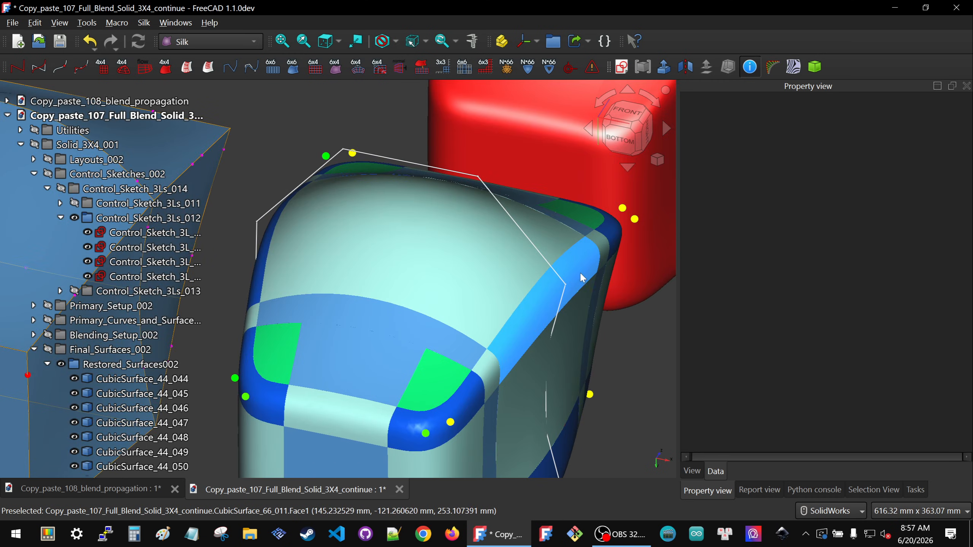
pyautogui.scroll(-3, 571, 252)
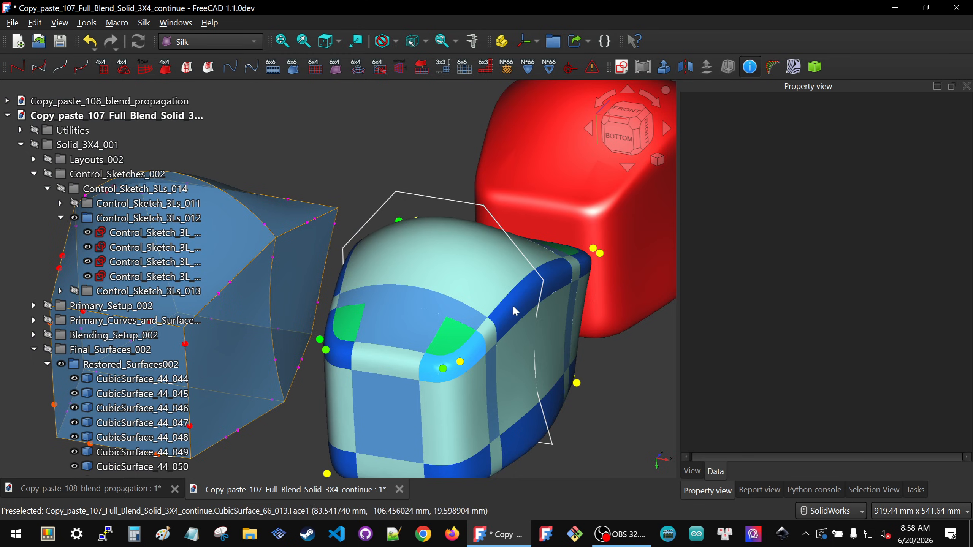
pyautogui.scroll(-2, 456, 291)
pyautogui.scroll(-5, 458, 253)
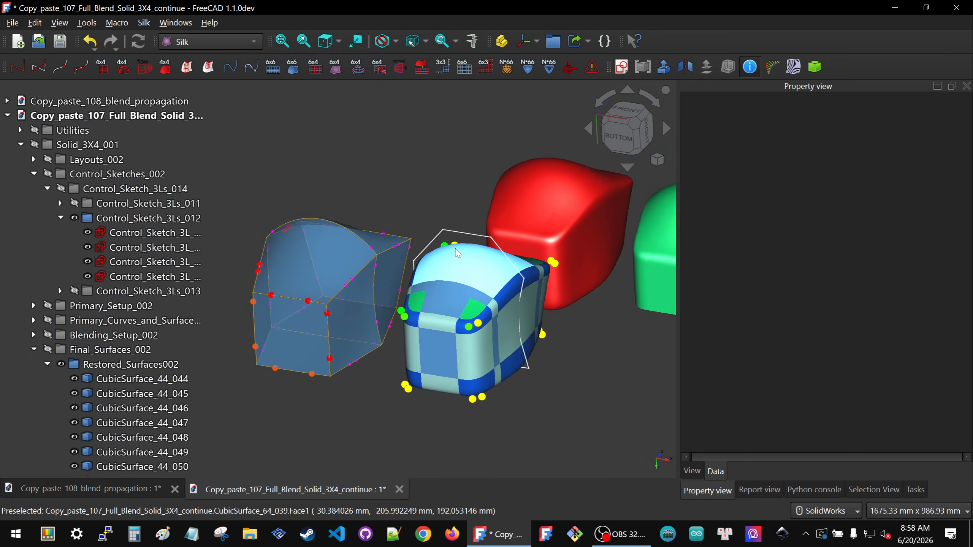
pyautogui.moveTo(458, 254); pyautogui.dragTo(463, 270, button='middle')
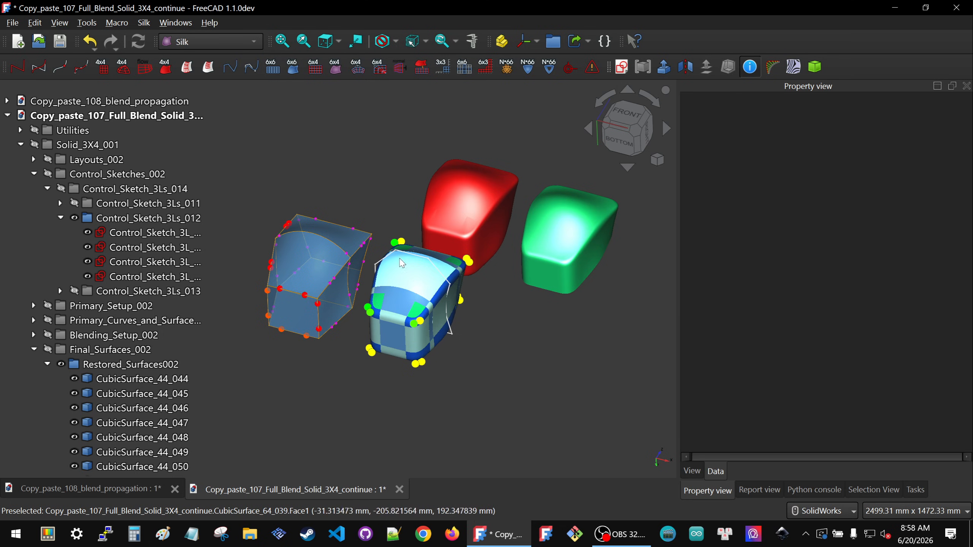
pyautogui.scroll(4, 417, 312)
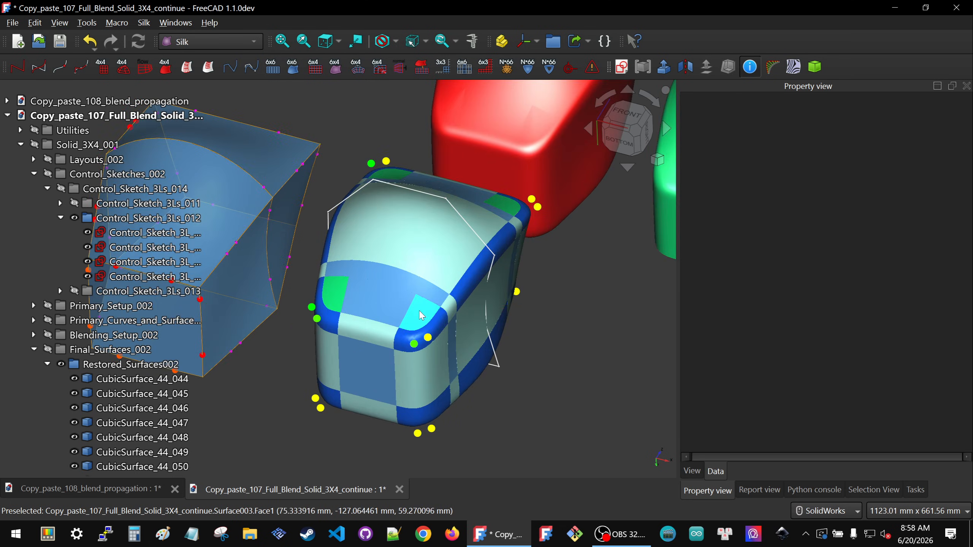
pyautogui.scroll(-4, 416, 311)
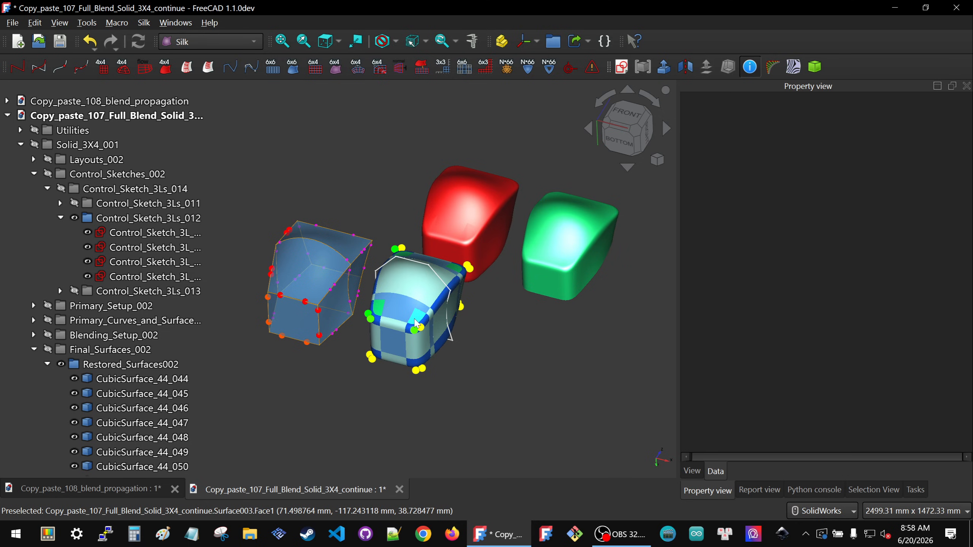
pyautogui.moveTo(416, 322); pyautogui.dragTo(409, 311, button='middle')
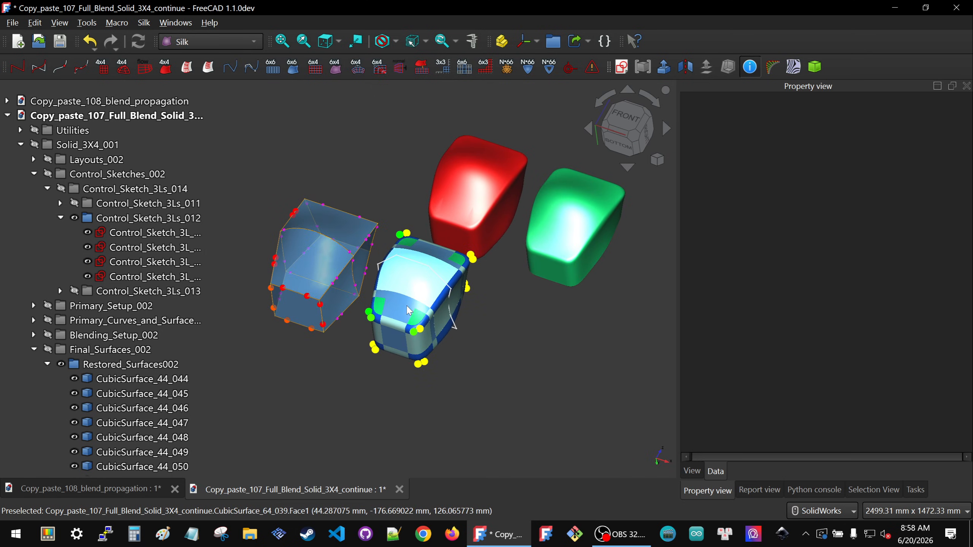